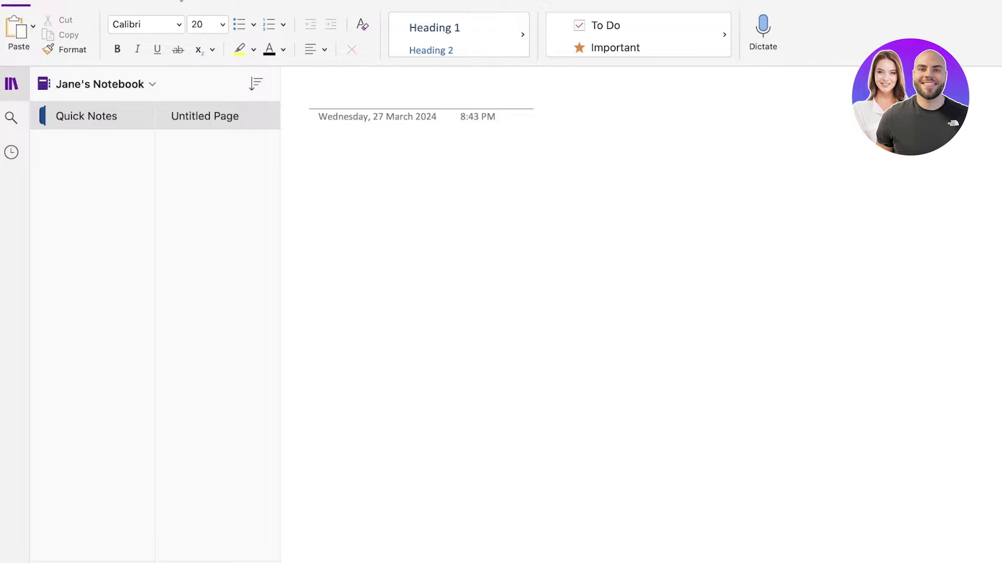
Toggle the ribbon off and back on, and look through the available paper styles.
{"action": "left_click", "coordinate": [181, 0]}
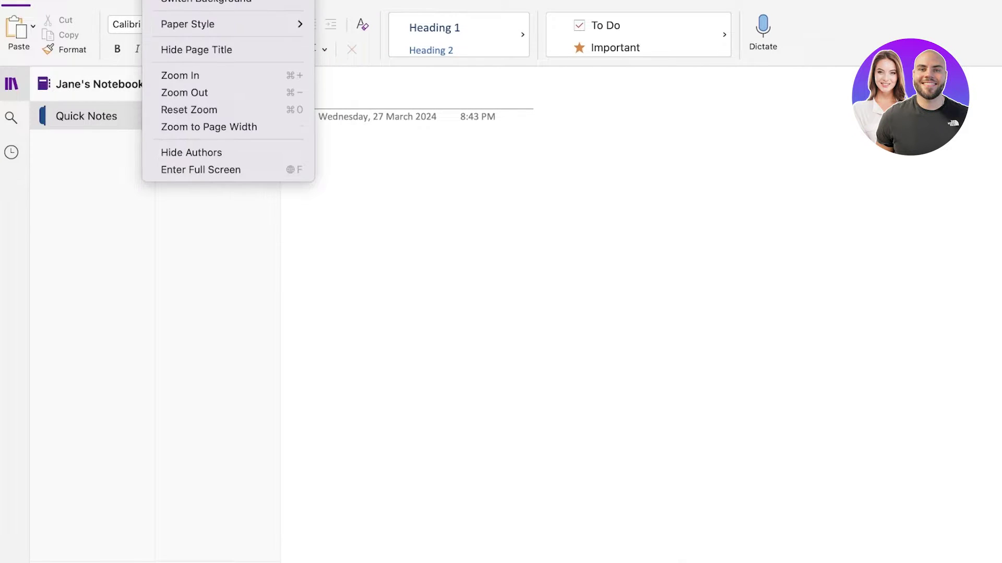
{"action": "key", "text": "super+alt+r"}
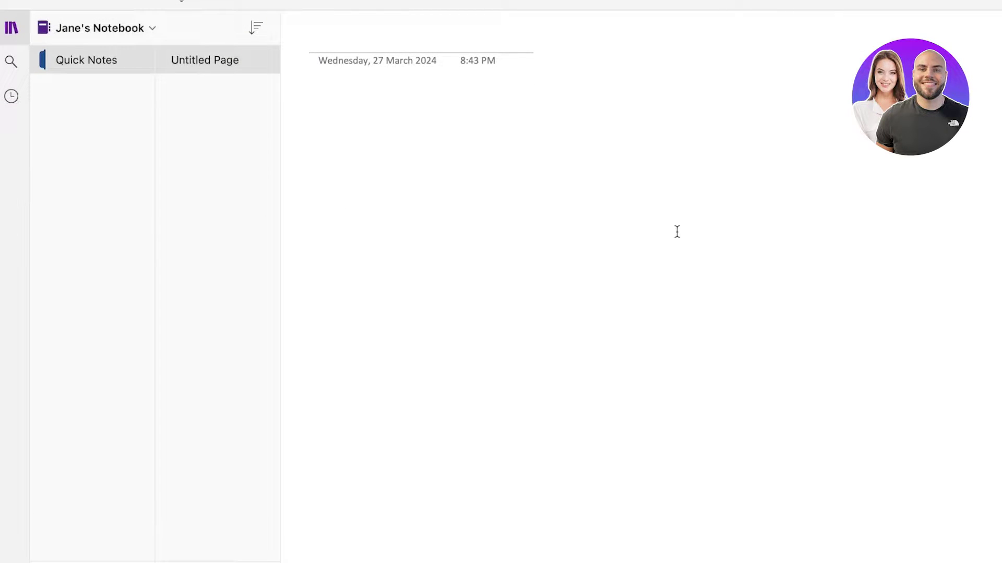
{"action": "left_click", "coordinate": [181, 1]}
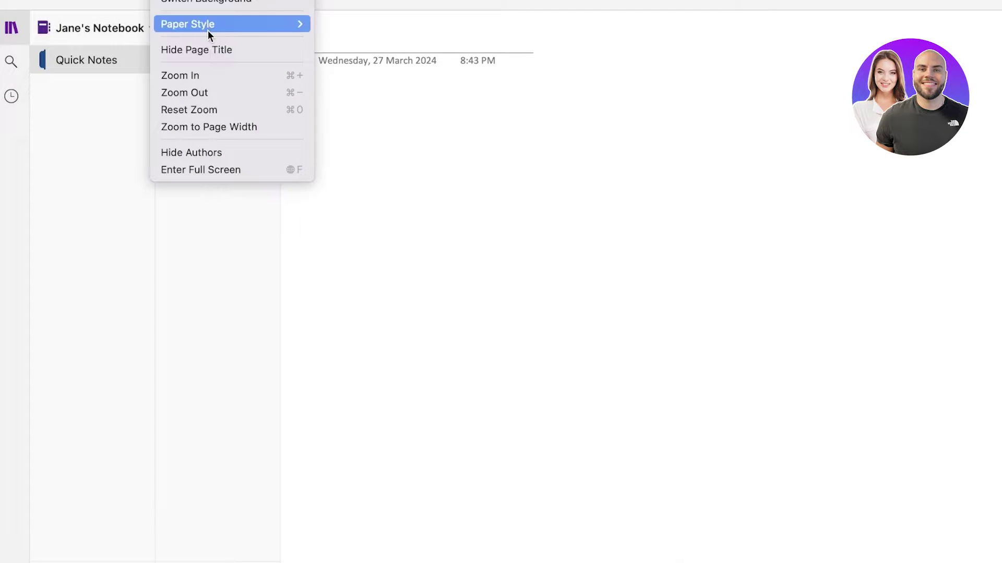
{"action": "left_click", "coordinate": [224, 1]}
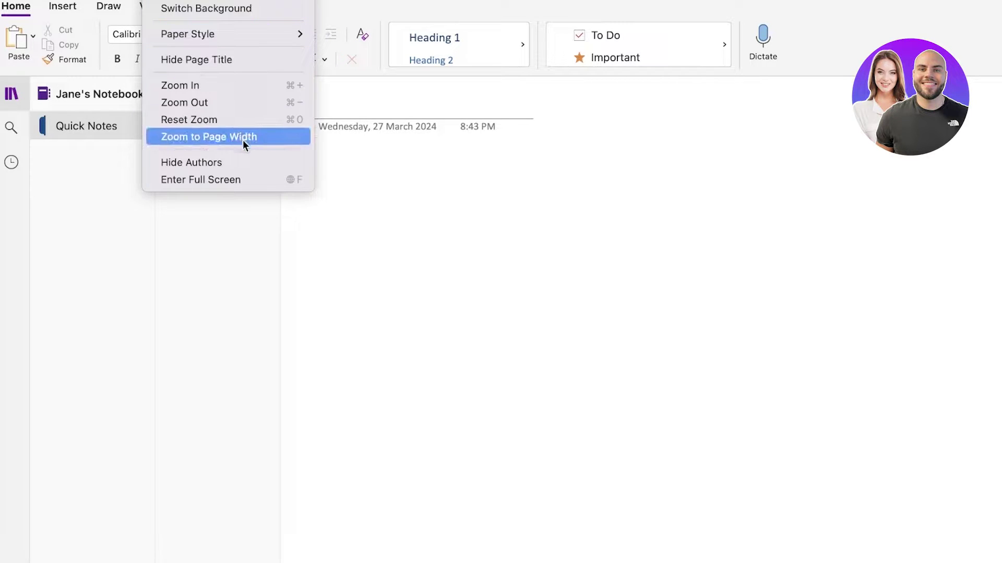
{"action": "mouse_move", "coordinate": [223, 37]}
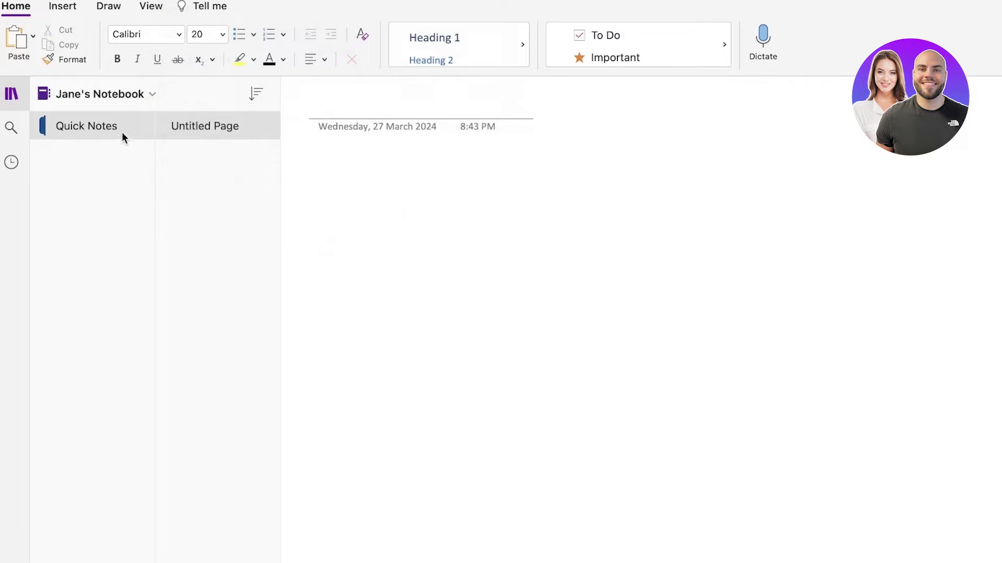
{"action": "left_click", "coordinate": [120, 131]}
Look through the recent notebooks and the list of open notebooks, keeping the current notebook open.
{"action": "left_click", "coordinate": [66, 99]}
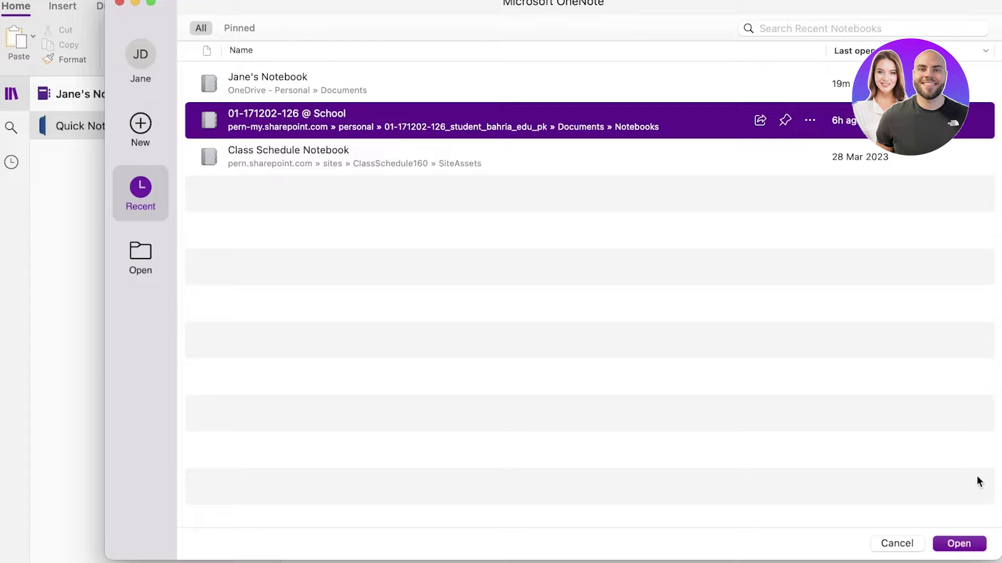
{"action": "left_click", "coordinate": [887, 543]}
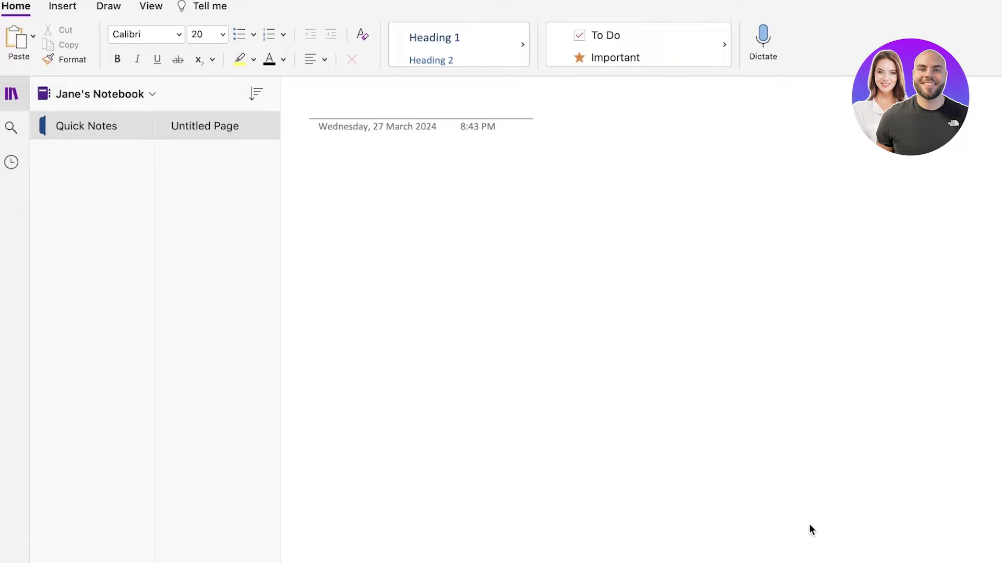
{"action": "left_click", "coordinate": [107, 95]}
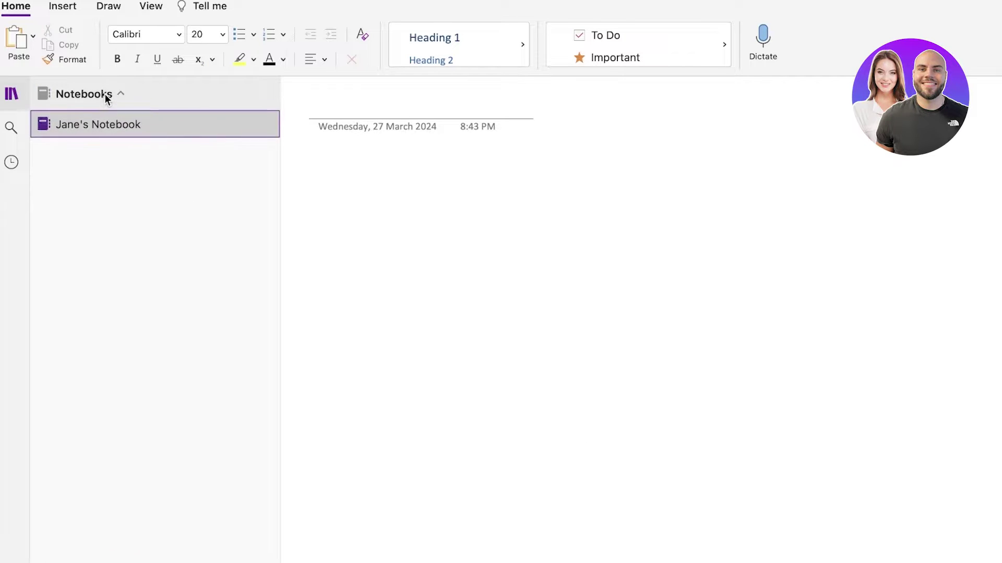
{"action": "left_click", "coordinate": [108, 96]}
{"action": "left_click", "coordinate": [106, 119]}
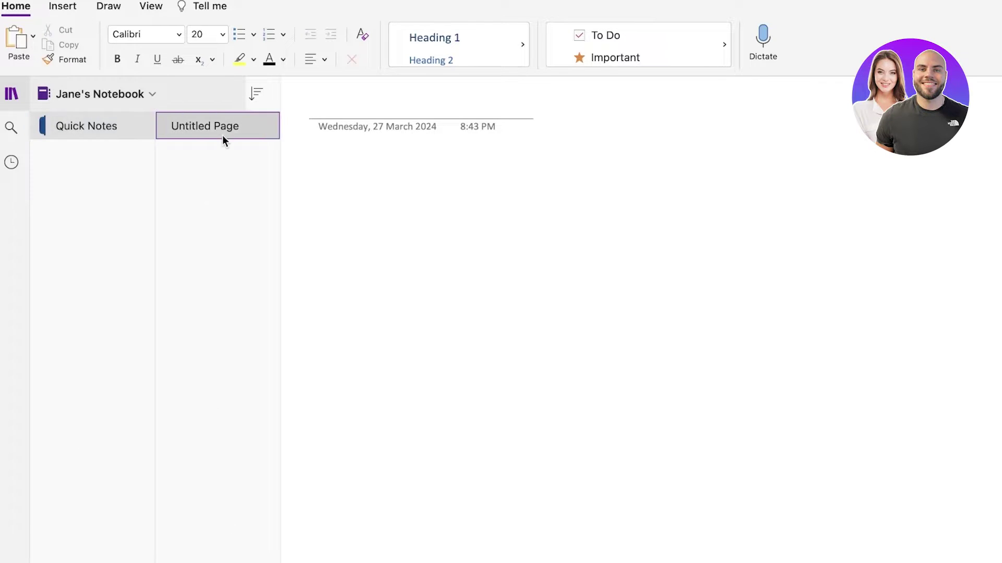
Give the untitled page in Quick Notes the title "Tutorials".
{"action": "left_click", "coordinate": [223, 125]}
{"action": "left_click", "coordinate": [345, 103]}
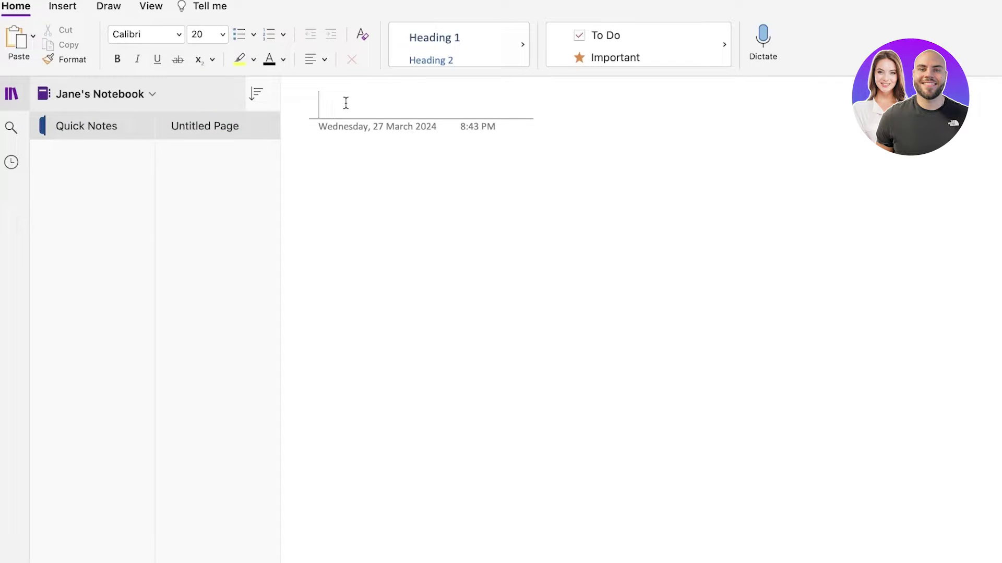
{"action": "type", "text": "tutorials"}
{"action": "key", "text": "Return"}
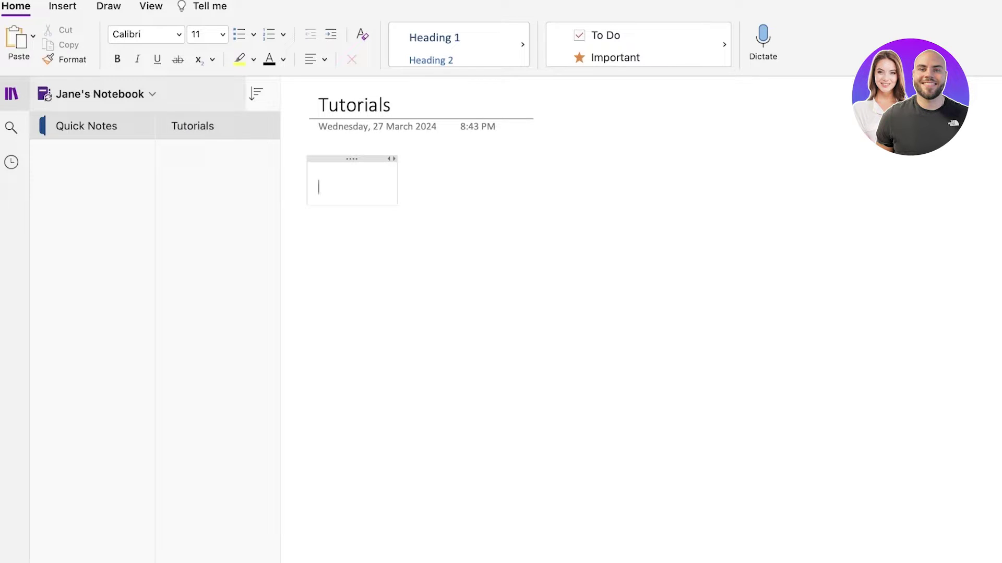
Fill the note container below the title with random placeholder letters and move it further down the page.
{"action": "type", "text": "asdasadasfdghjkkmhgnfhbgdf"}
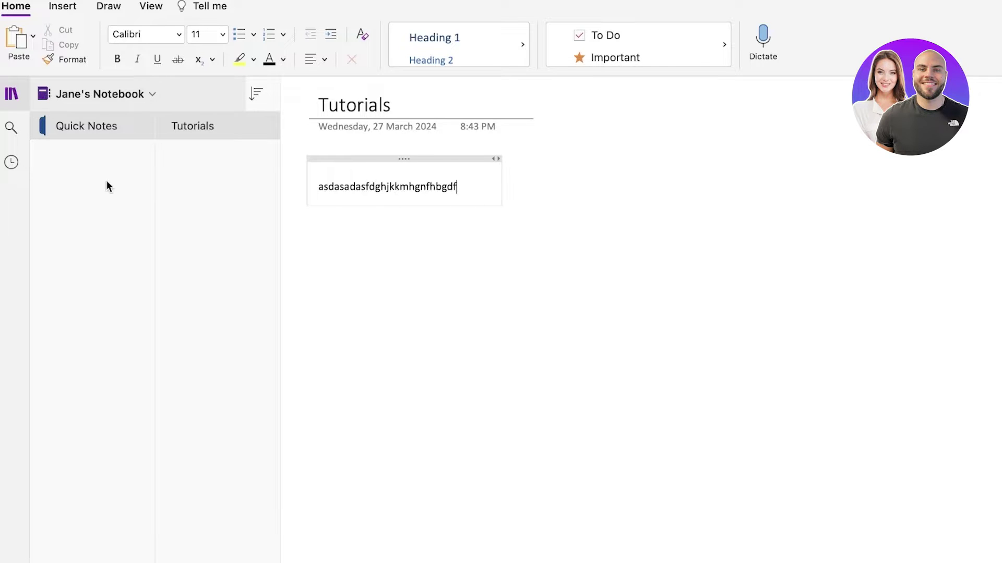
{"action": "type", "text": "gsd"}
{"action": "left_click", "coordinate": [379, 298]}
{"action": "left_click", "coordinate": [429, 159]}
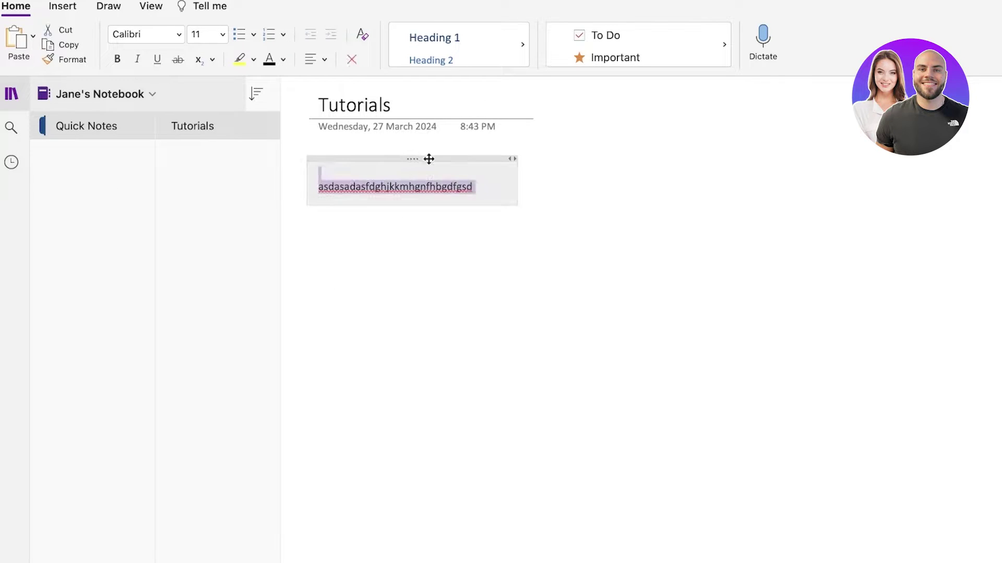
{"action": "left_click_drag", "start_coordinate": [420, 158], "coordinate": [471, 266]}
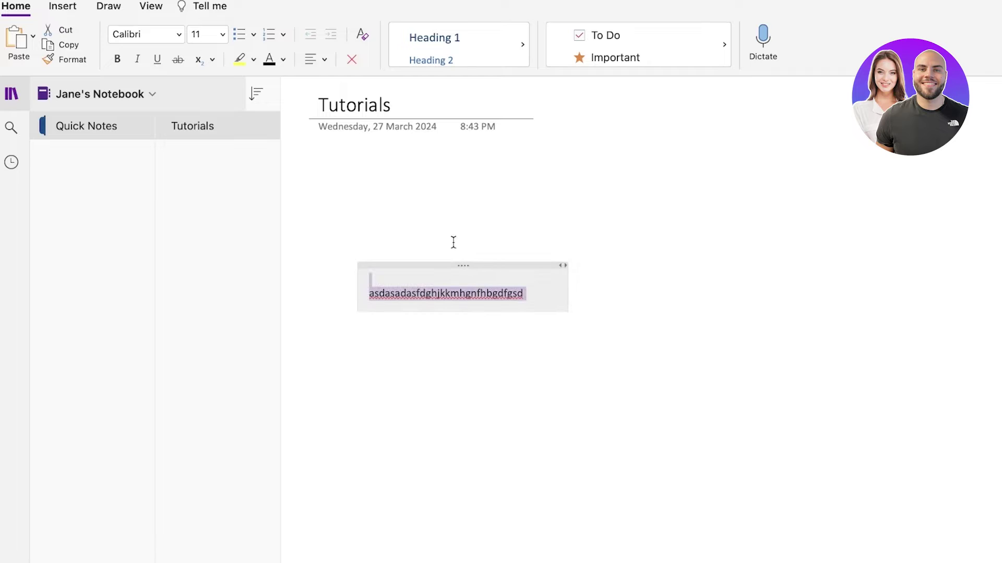
Delete the placeholder text from the note container.
{"action": "left_click", "coordinate": [522, 286]}
{"action": "double_click", "coordinate": [522, 293]}
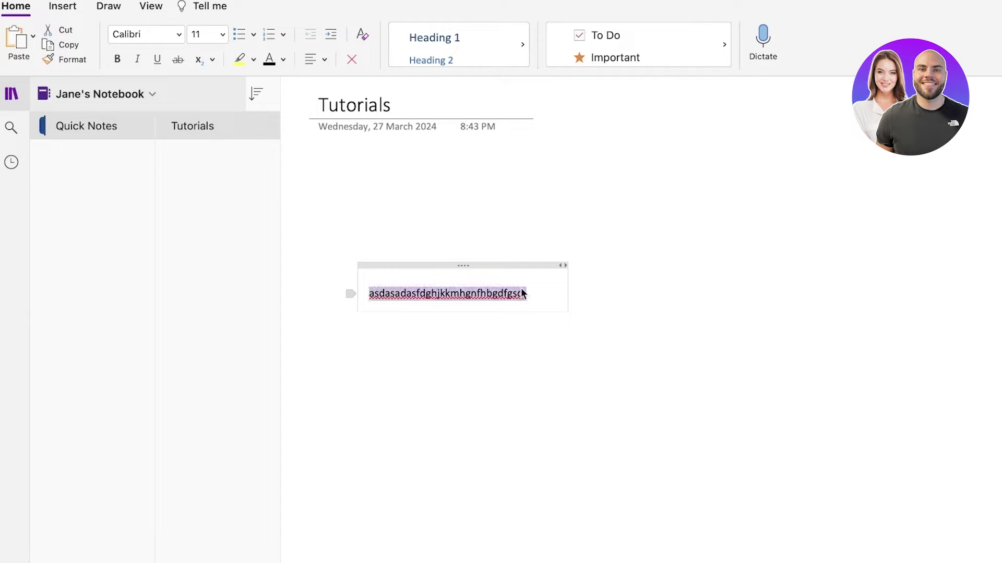
{"action": "key", "text": "BackSpace"}
{"action": "left_click", "coordinate": [521, 285]}
Start a note just below the page title with the heading "Grocery Shopping List".
{"action": "left_click", "coordinate": [343, 167]}
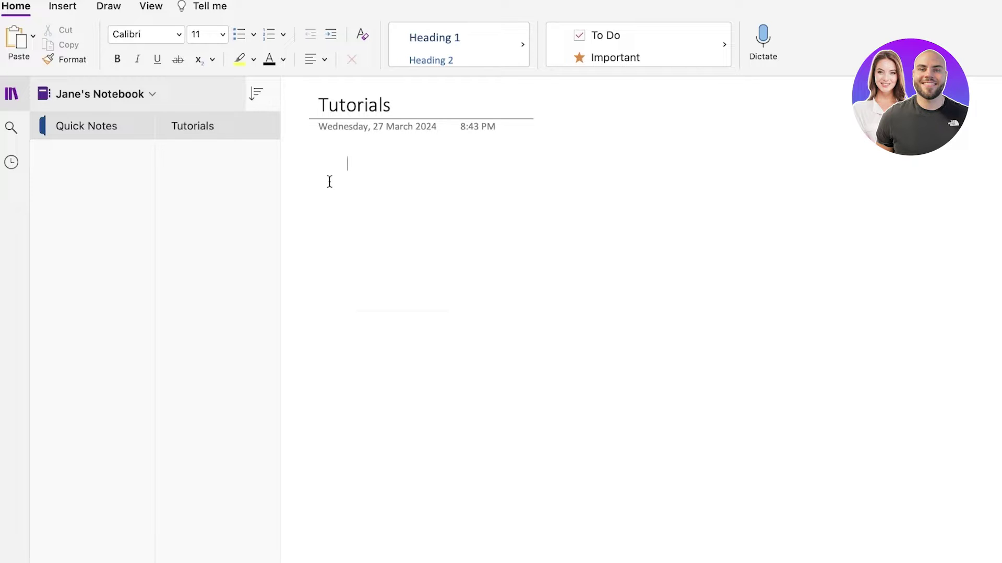
{"action": "type", "text": "Grocery Sho"}
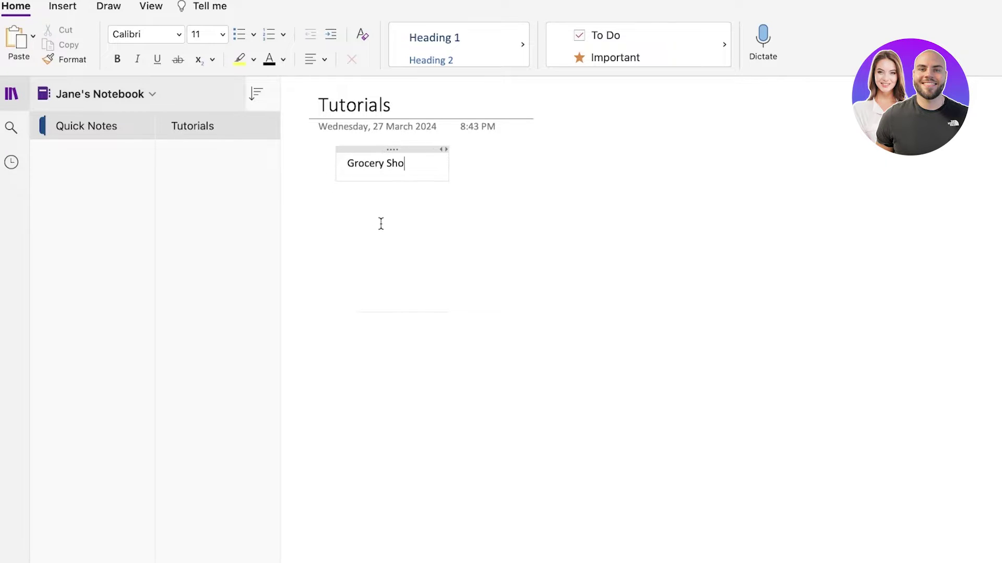
{"action": "type", "text": "pping List"}
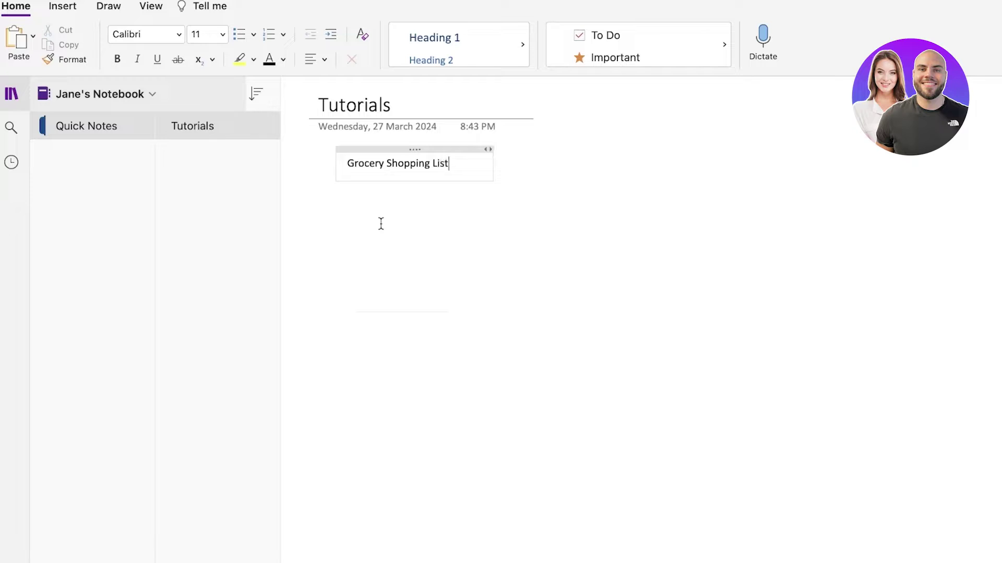
{"action": "key", "text": "Return"}
Add a numbered list under the grocery heading with the items Milk, Eggs and Butter.
{"action": "type", "text": "1. Mil"}
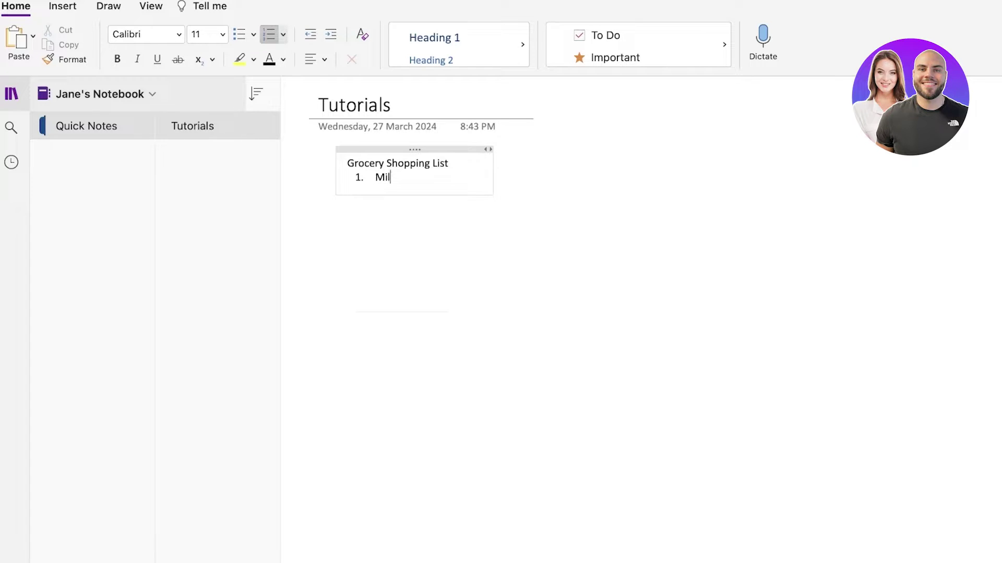
{"action": "type", "text": "lk"}
{"action": "key", "text": "BackSpace"}
{"action": "key", "text": "BackSpace"}
{"action": "type", "text": "k"}
{"action": "key", "text": "Return"}
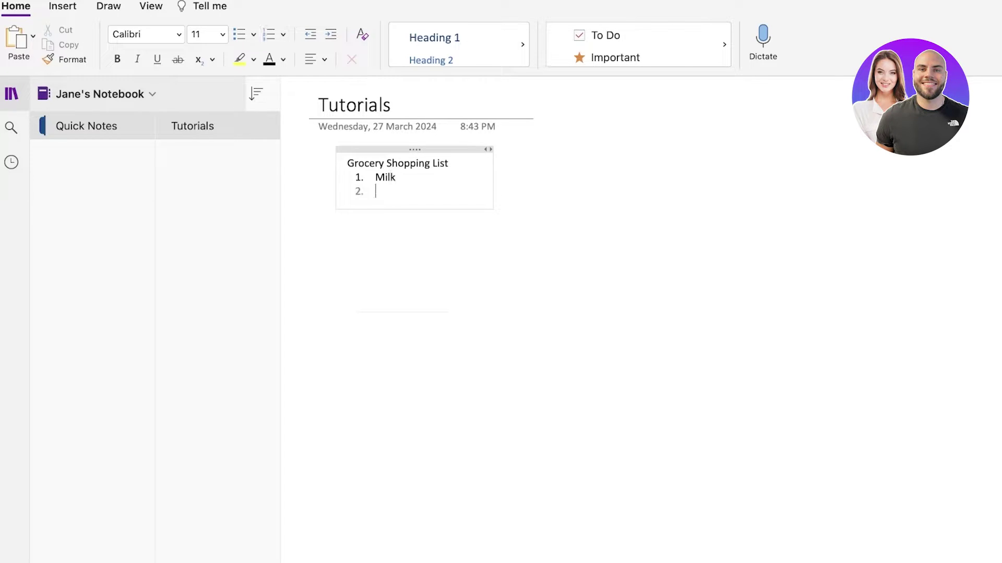
{"action": "type", "text": "Eggs"}
{"action": "key", "text": "Return"}
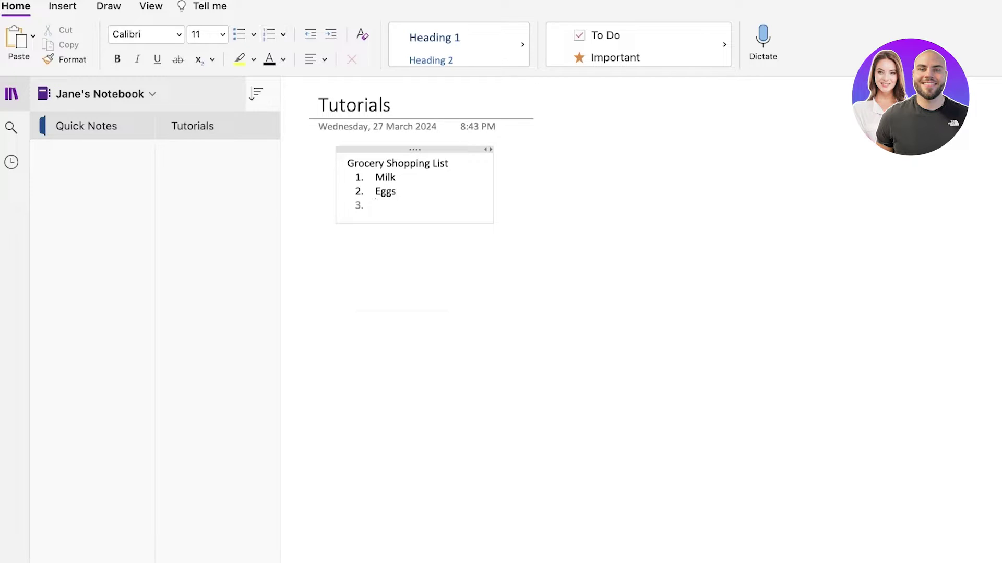
{"action": "type", "text": "Butter"}
{"action": "key", "text": "Return"}
{"action": "key", "text": "Return"}
Shift the grocery note slightly down and left, and set the page's paper style to Narrow Ruled.
{"action": "left_click_drag", "start_coordinate": [420, 145], "coordinate": [405, 163]}
{"action": "left_click", "coordinate": [151, 6]}
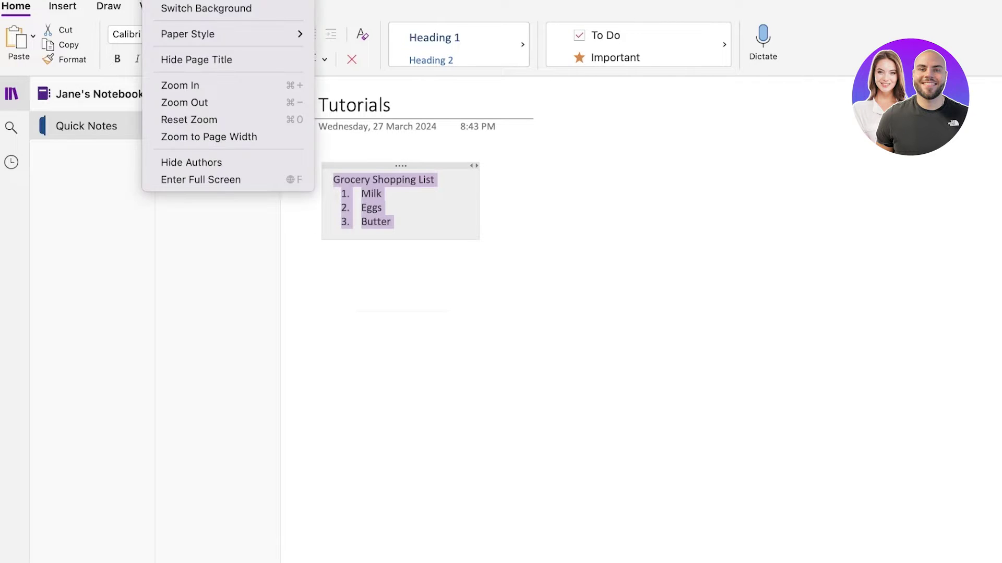
{"action": "mouse_move", "coordinate": [232, 32]}
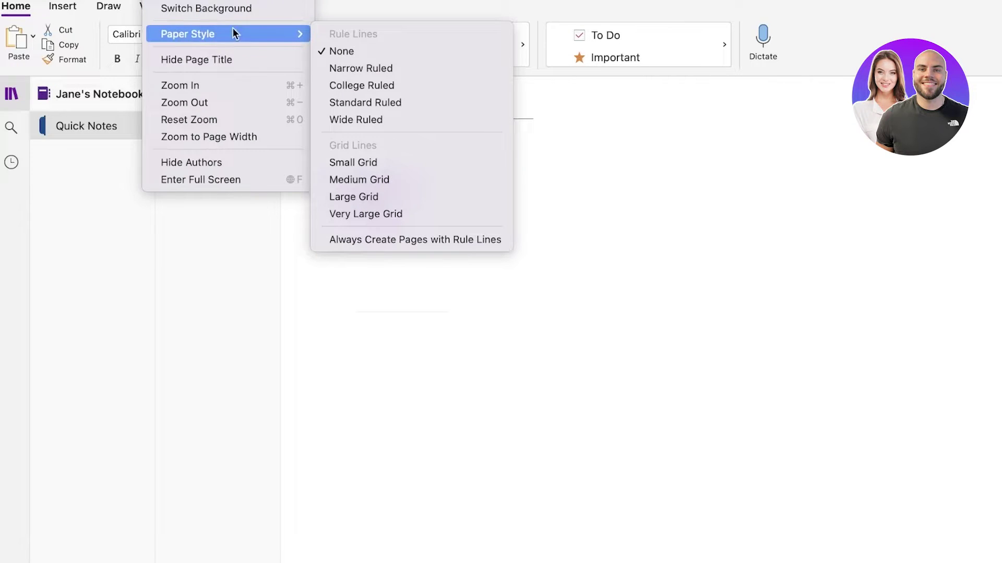
{"action": "left_click", "coordinate": [385, 69]}
{"action": "left_click", "coordinate": [517, 223]}
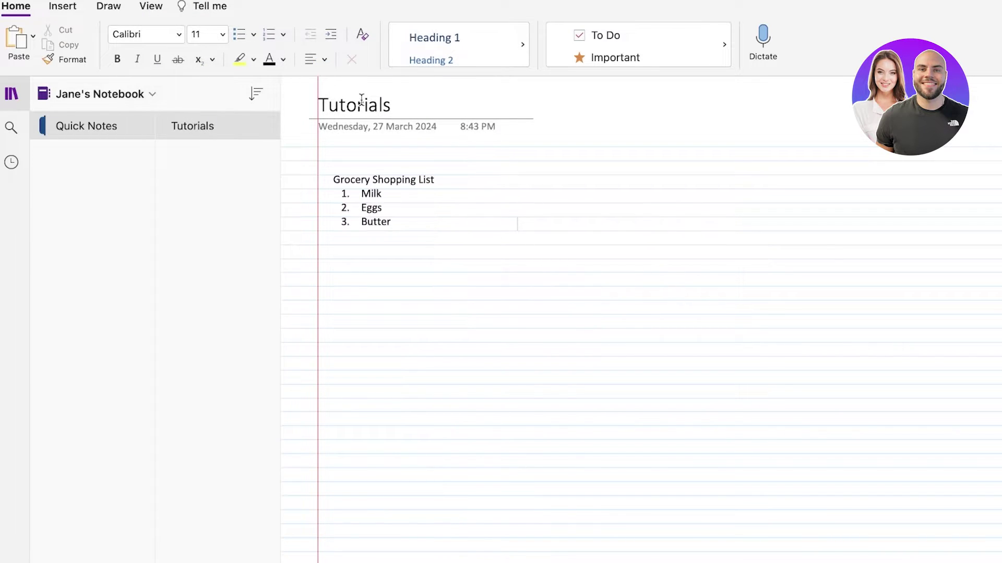
Reposition the grocery note on the ruled page inside the red margin line and adjust its container width.
{"action": "left_click", "coordinate": [384, 194]}
{"action": "left_click_drag", "start_coordinate": [398, 164], "coordinate": [396, 139]}
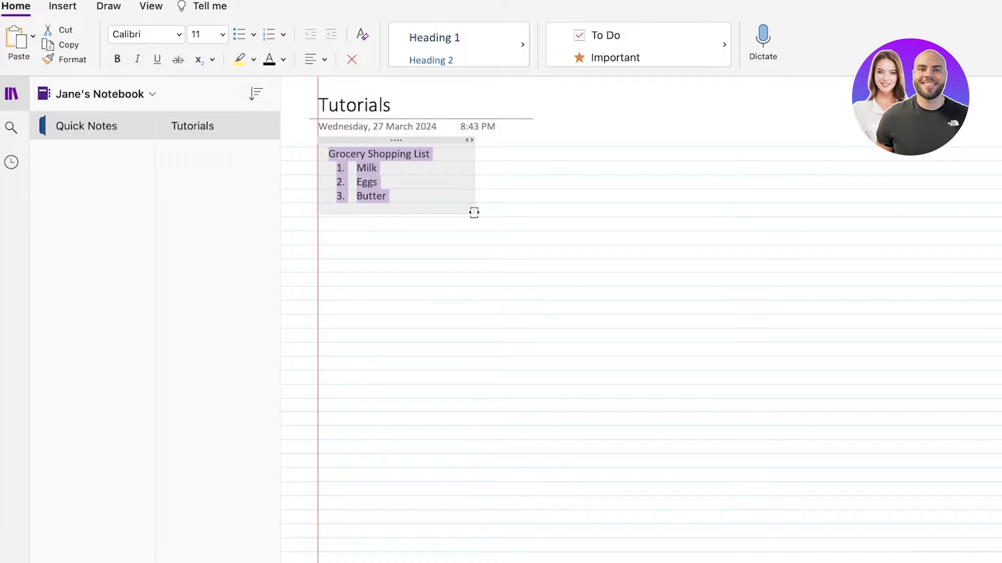
{"action": "left_click_drag", "start_coordinate": [474, 210], "coordinate": [505, 244]}
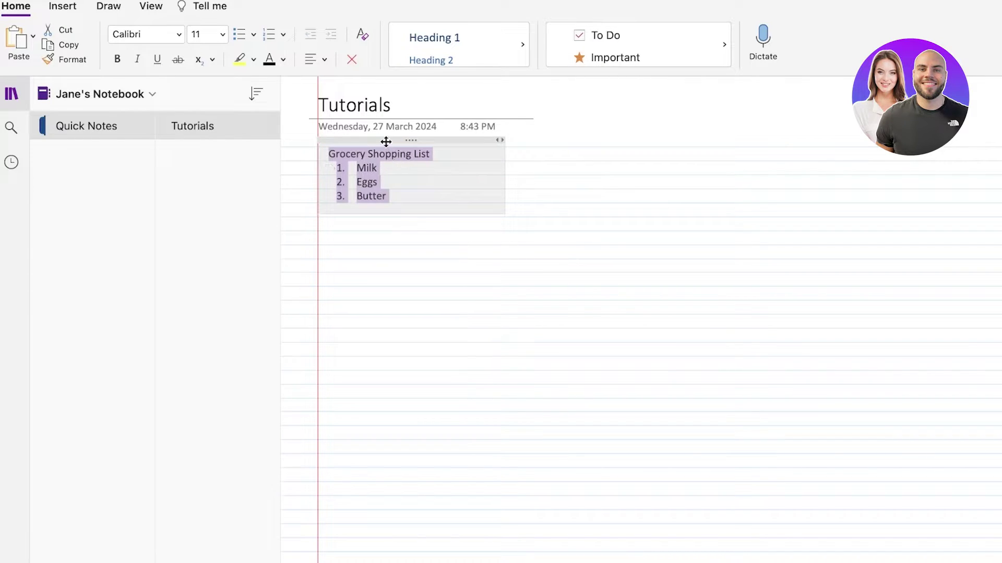
{"action": "left_click_drag", "start_coordinate": [385, 140], "coordinate": [389, 156]}
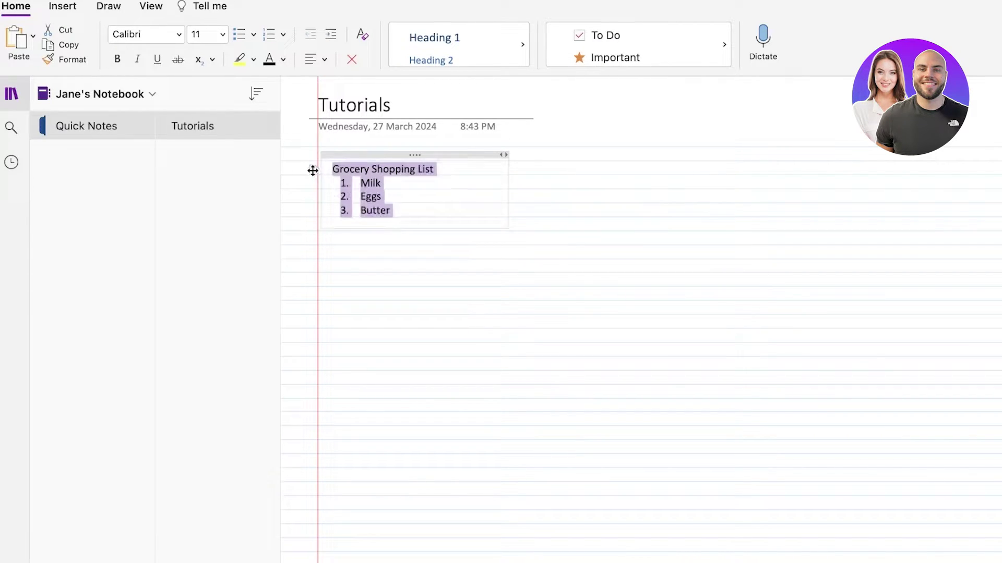
{"action": "left_click_drag", "start_coordinate": [315, 172], "coordinate": [364, 157]}
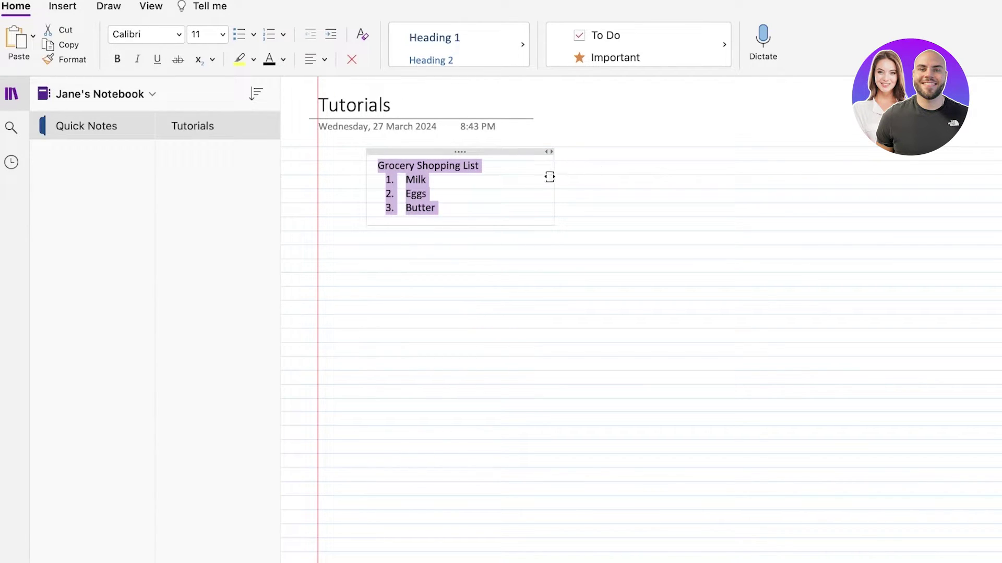
{"action": "left_click", "coordinate": [550, 177]}
{"action": "left_click_drag", "start_coordinate": [557, 175], "coordinate": [518, 166]}
{"action": "left_click", "coordinate": [598, 165]}
Set the page's paper style to None.
{"action": "left_click", "coordinate": [151, 6]}
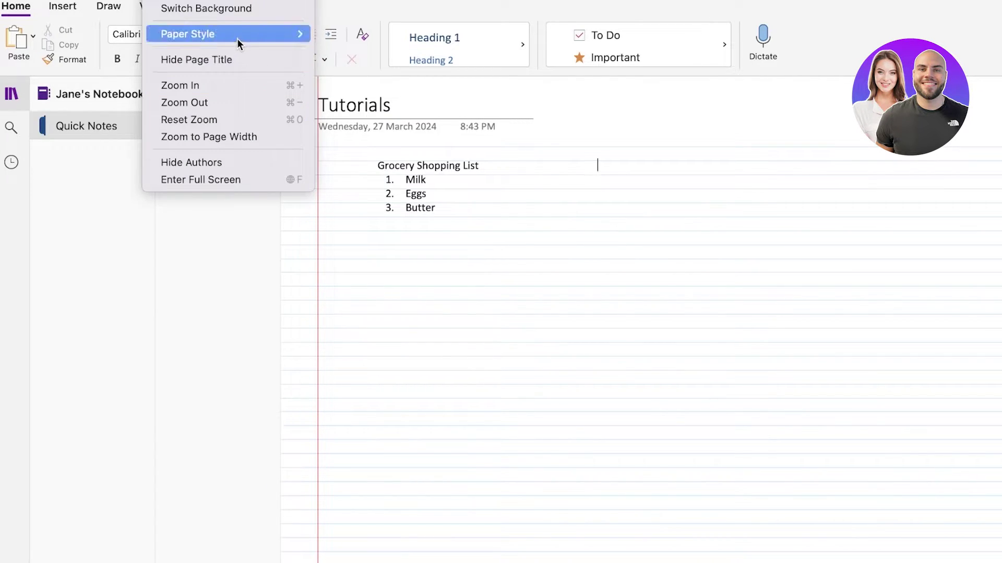
{"action": "mouse_move", "coordinate": [237, 38]}
{"action": "left_click", "coordinate": [353, 54]}
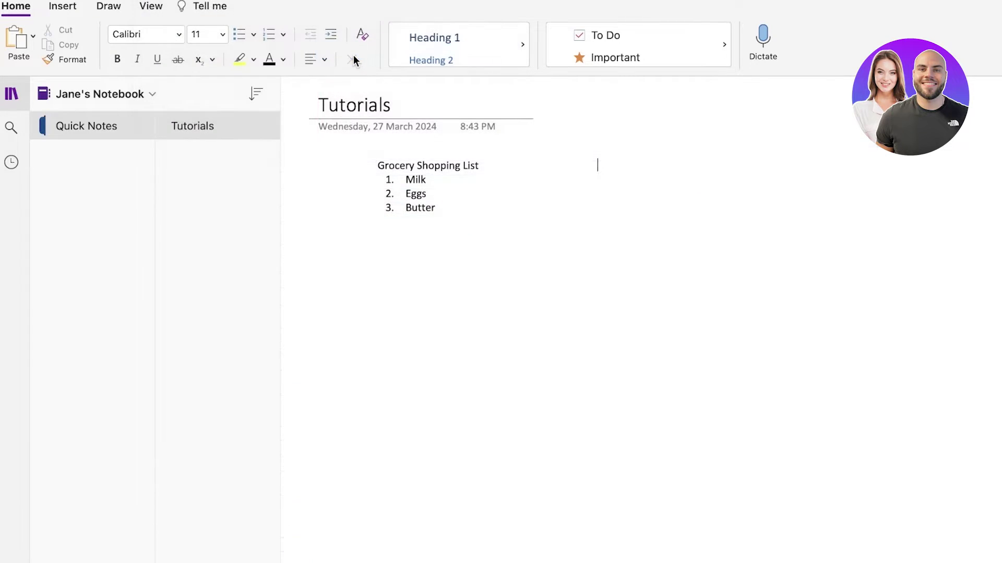
Move the grocery note to the page's left edge, a little below the title.
{"action": "left_click", "coordinate": [433, 179]}
{"action": "left_click_drag", "start_coordinate": [436, 152], "coordinate": [373, 172]}
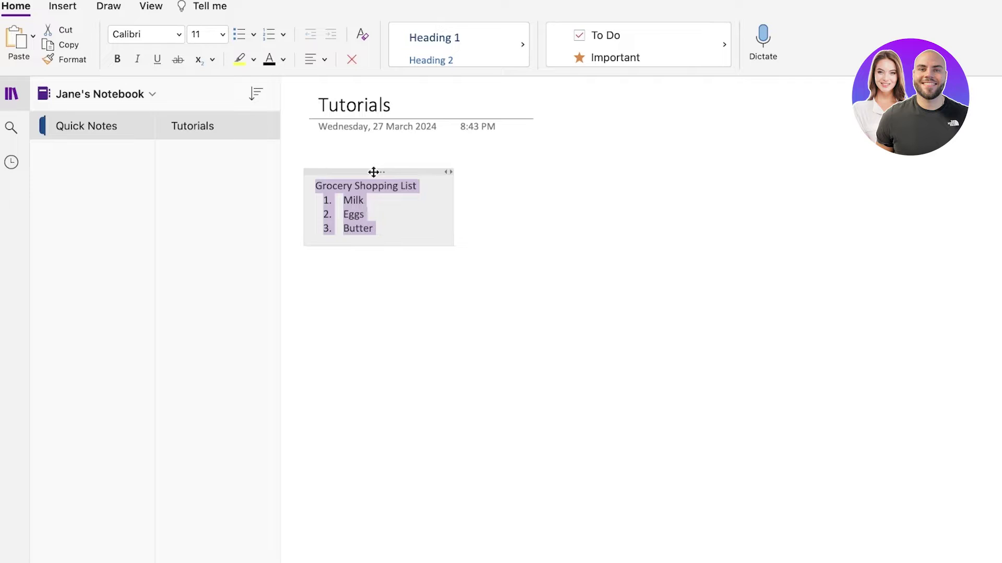
{"action": "left_click", "coordinate": [501, 151]}
{"action": "left_click", "coordinate": [371, 199]}
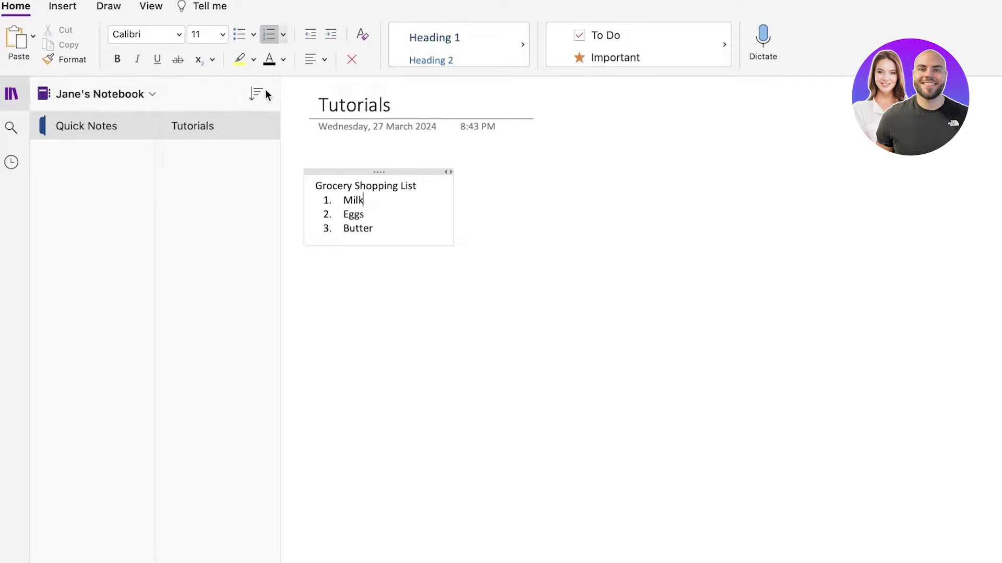
Create a new section in the notebook and name it "Content Ideas".
{"action": "left_click", "coordinate": [102, 124]}
{"action": "key", "text": "super+t"}
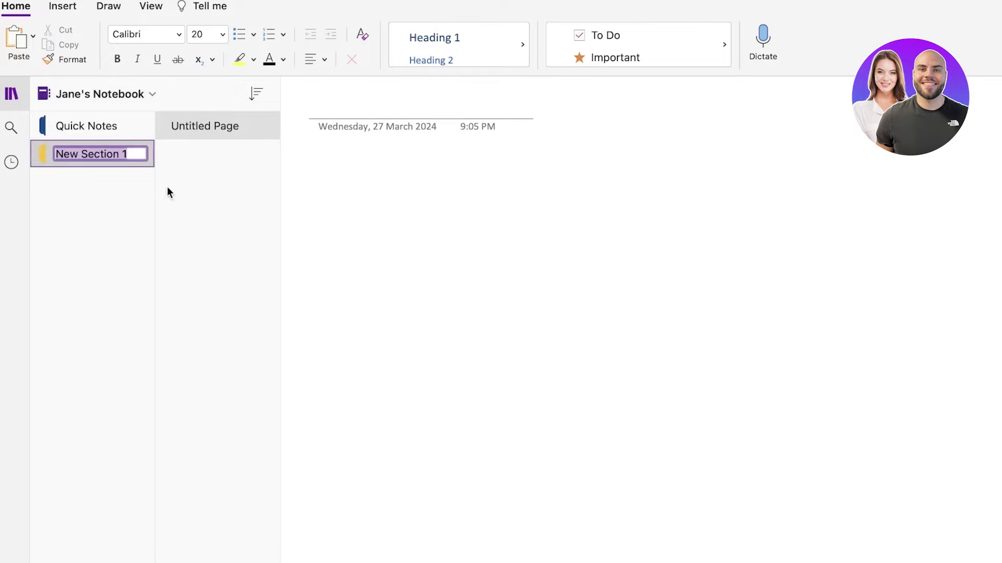
{"action": "key", "text": "BackSpace"}
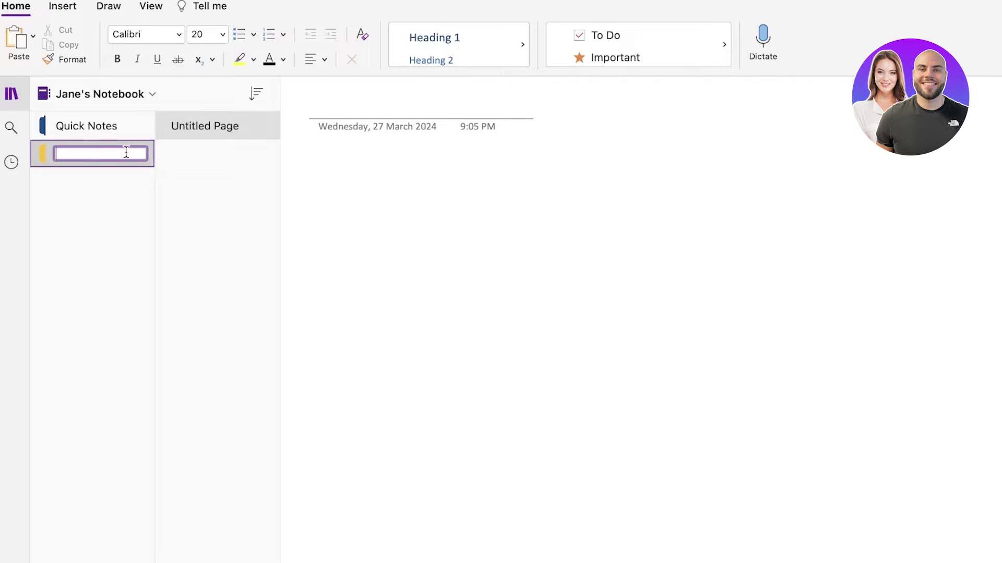
{"action": "type", "text": "Content Ideas"}
{"action": "key", "text": "Return"}
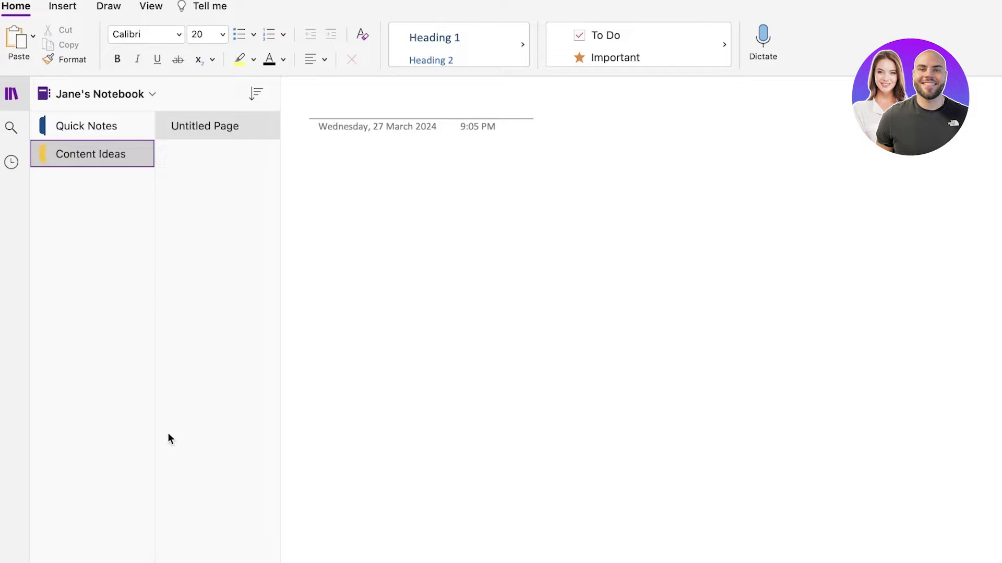
Add a new page to the Content Ideas section and title it "Instagram Post Ideas".
{"action": "key", "text": "super+n"}
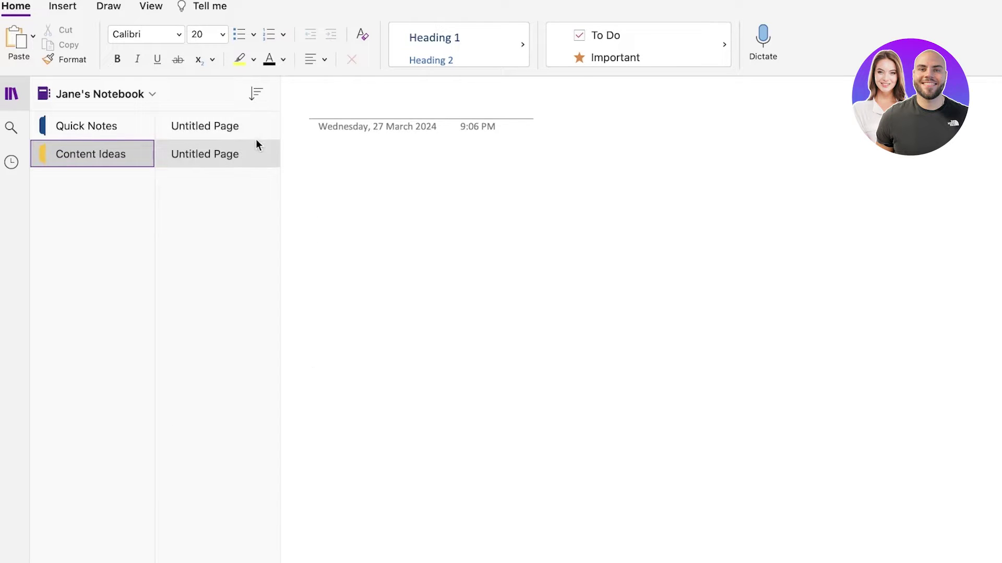
{"action": "left_click", "coordinate": [224, 154]}
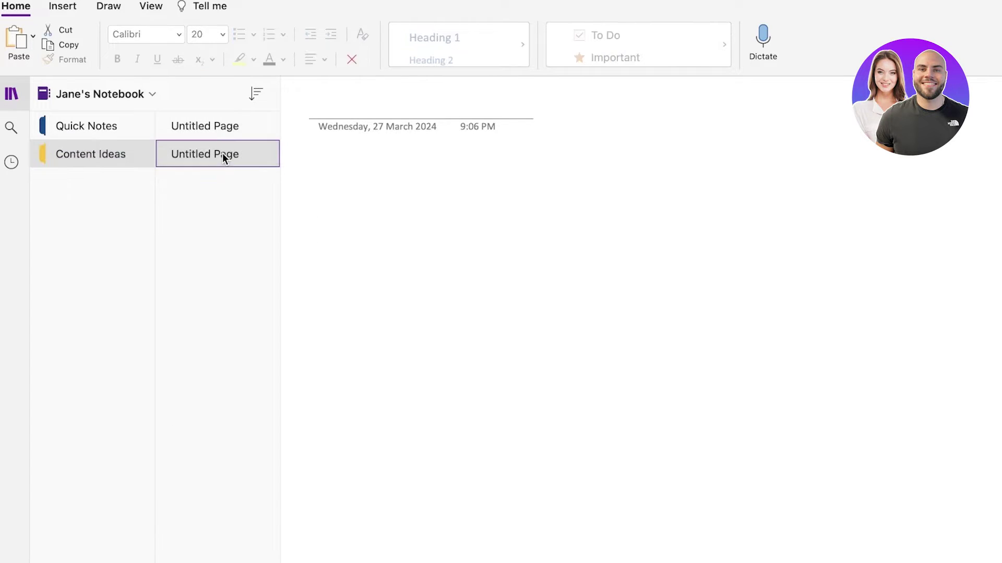
{"action": "left_click", "coordinate": [347, 110]}
{"action": "type", "text": "Inst"}
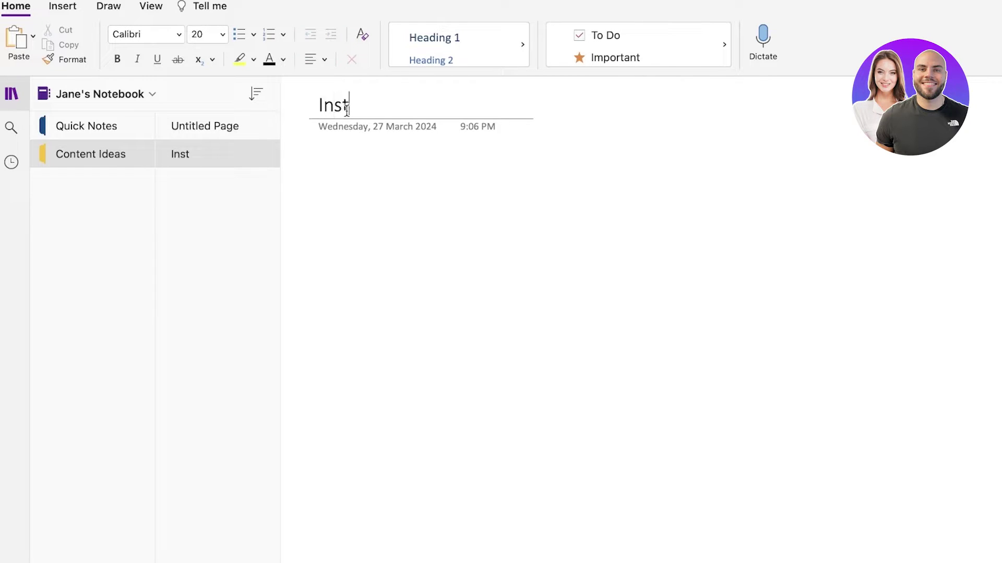
{"action": "type", "text": "agram Post Ide"}
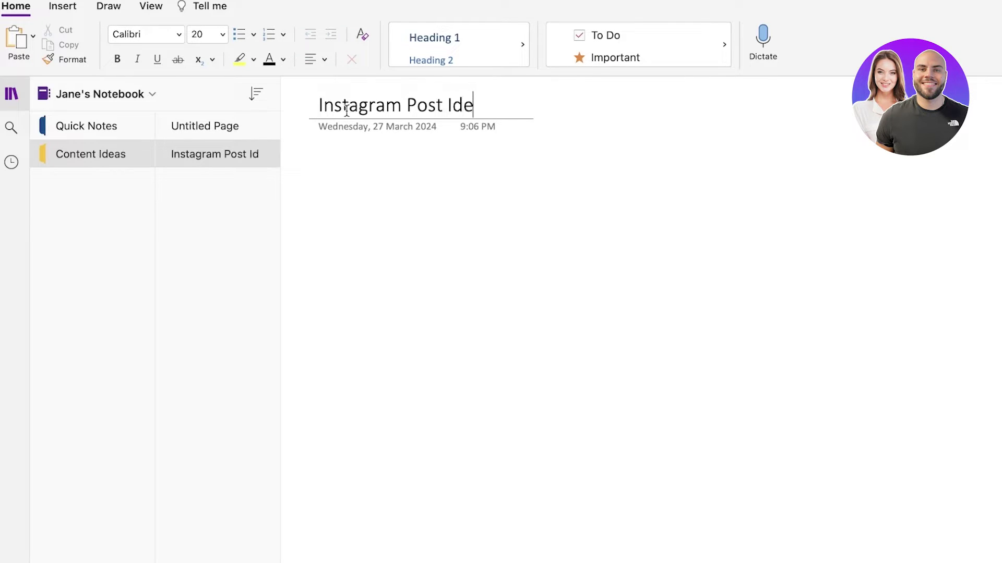
{"action": "type", "text": "as"}
{"action": "key", "text": "Return"}
Add another untitled page to the Content Ideas section and cut it out again.
{"action": "left_click", "coordinate": [183, 561]}
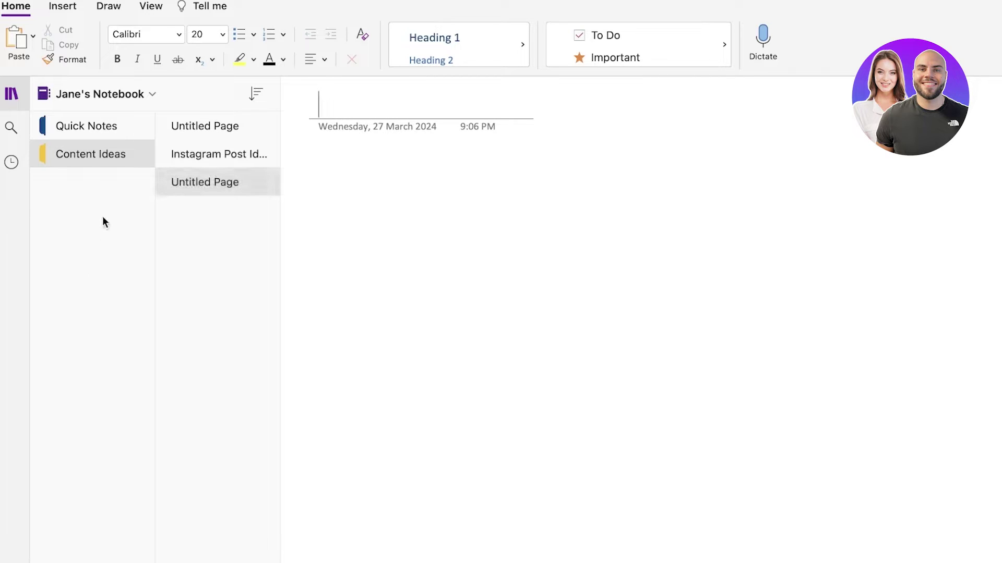
{"action": "left_click", "coordinate": [159, 146]}
{"action": "left_click", "coordinate": [215, 172]}
{"action": "right_click", "coordinate": [217, 174]}
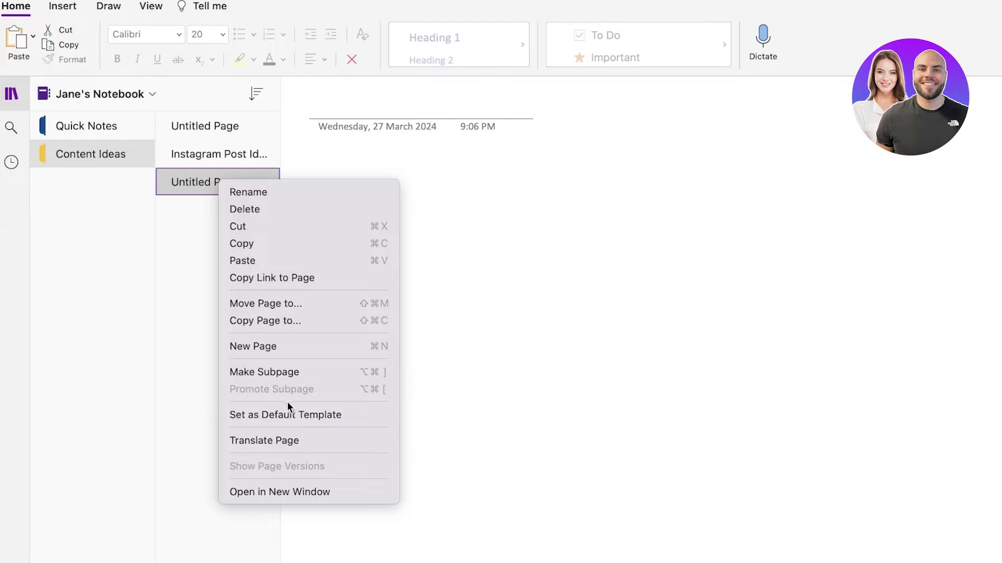
{"action": "left_click", "coordinate": [252, 228]}
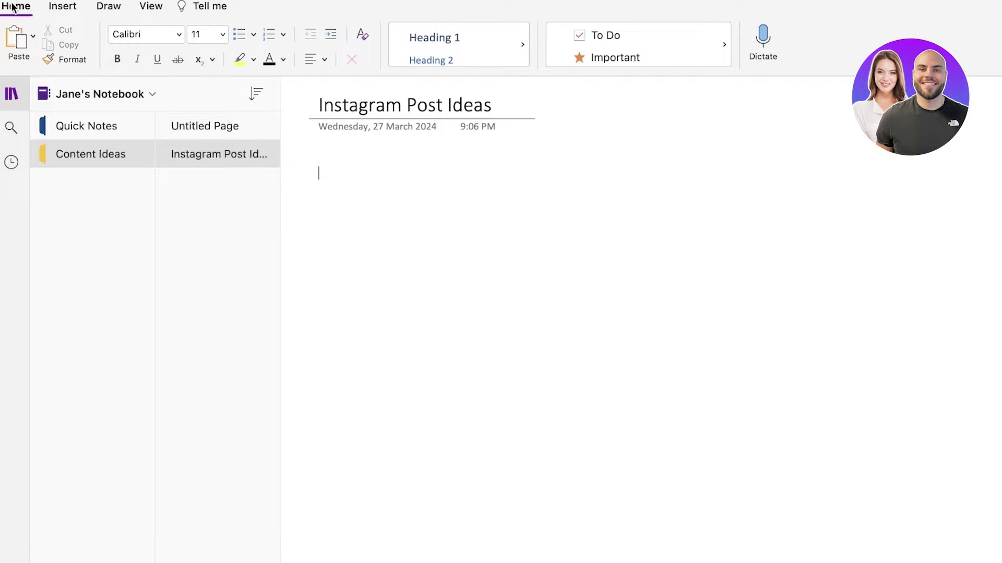
Start a note below the title of the Instagram Post Ideas page with the placeholder text "A".
{"action": "left_click", "coordinate": [53, 7]}
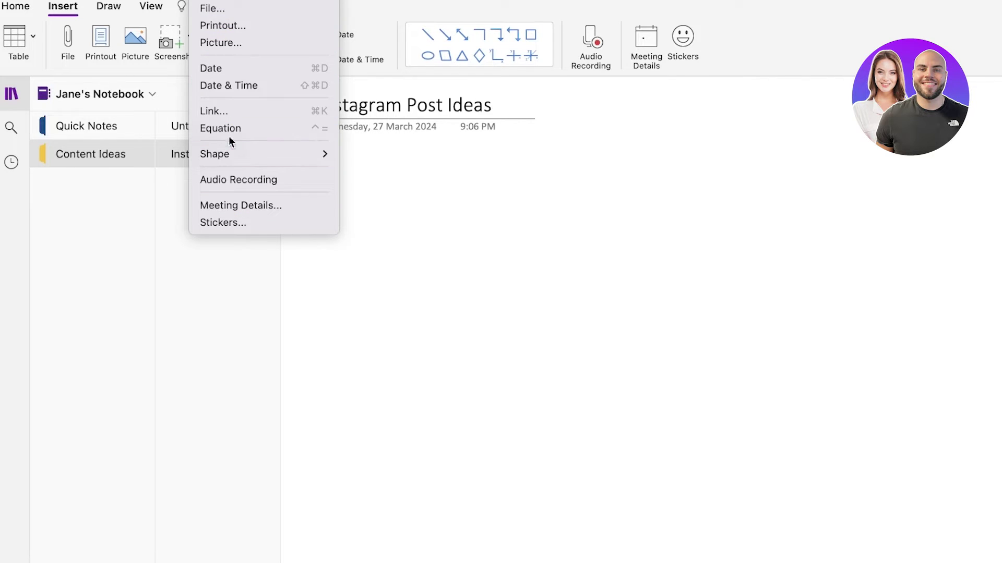
{"action": "left_click", "coordinate": [374, 218]}
{"action": "type", "text": "A"}
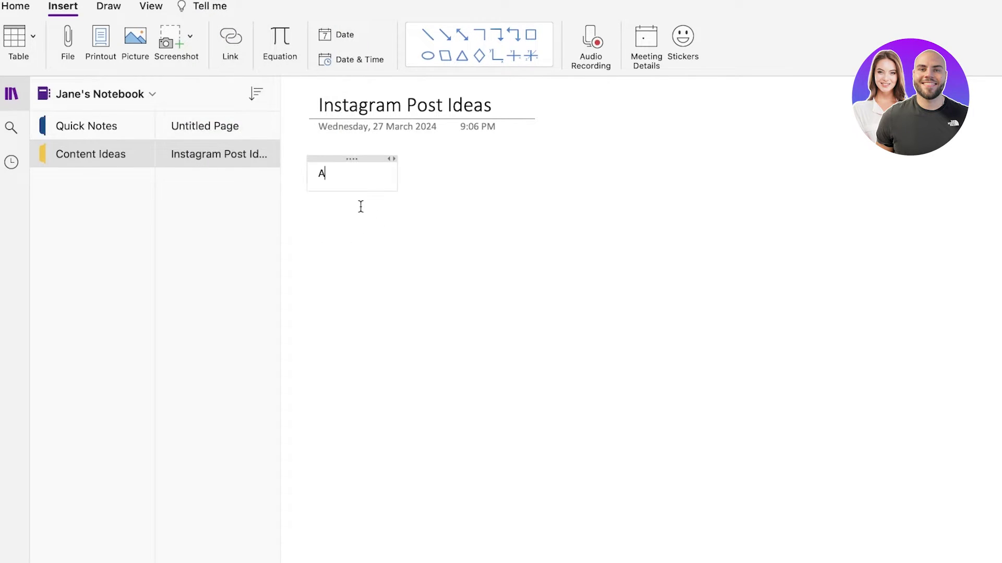
Select the whole placeholder note and apply the Heading 5 style to its text.
{"action": "left_click", "coordinate": [357, 158]}
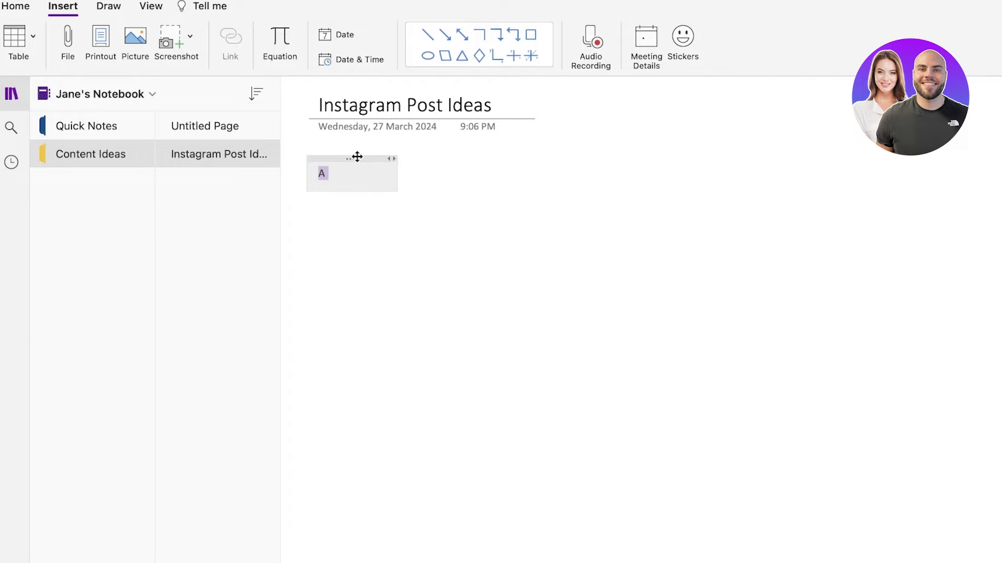
{"action": "right_click", "coordinate": [357, 157]}
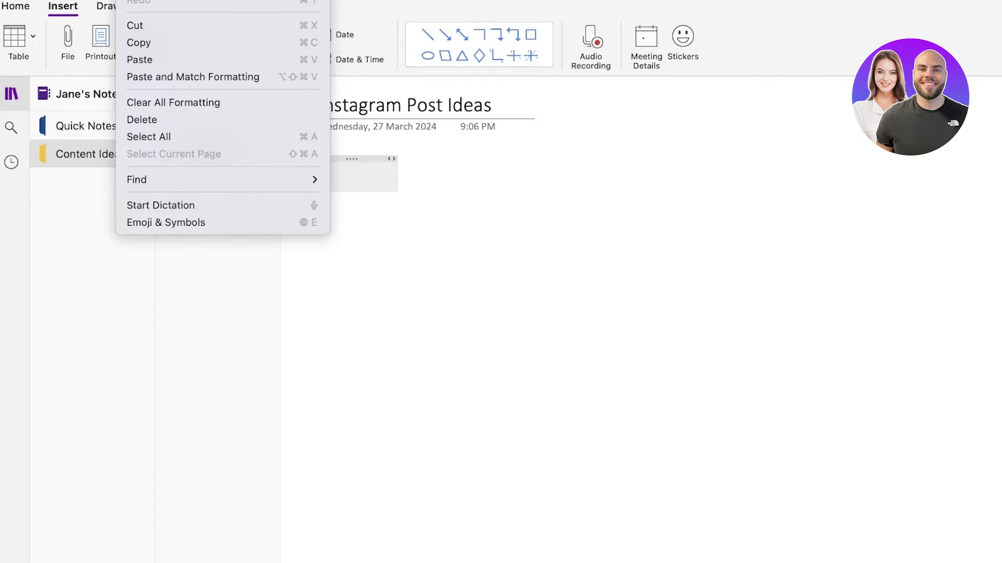
{"action": "mouse_move", "coordinate": [156, 0]}
{"action": "mouse_move", "coordinate": [201, 0]}
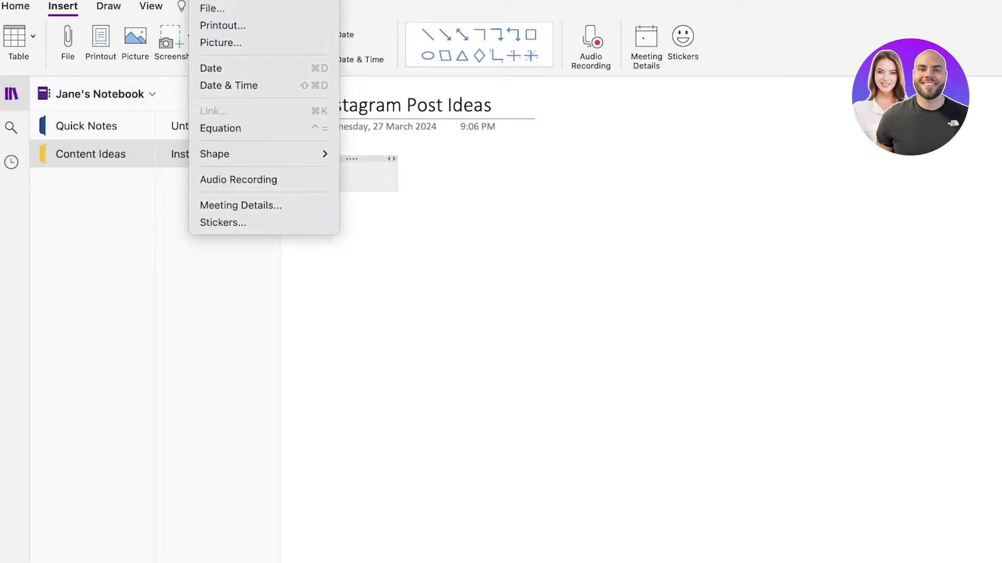
{"action": "mouse_move", "coordinate": [246, 0]}
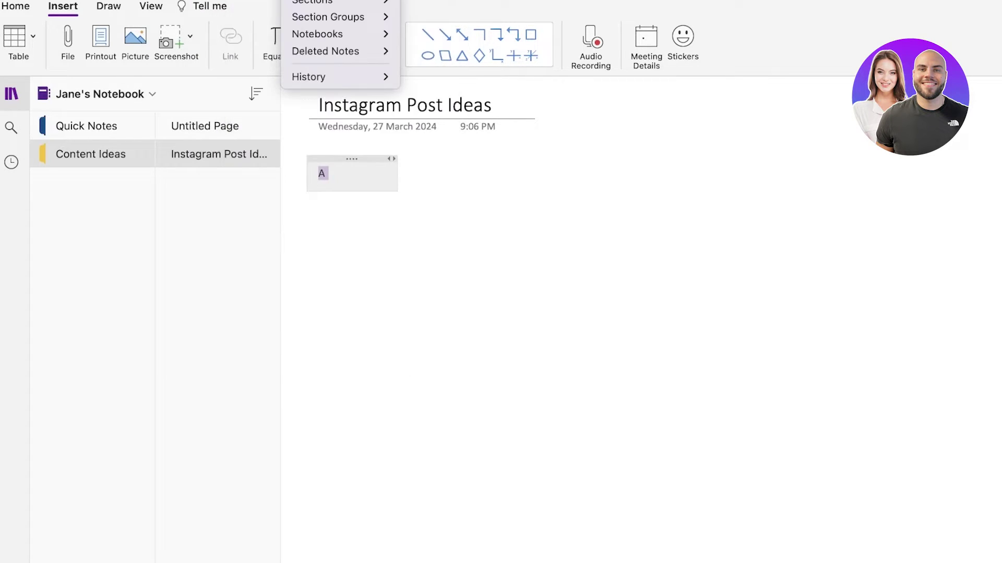
{"action": "mouse_move", "coordinate": [341, 0]}
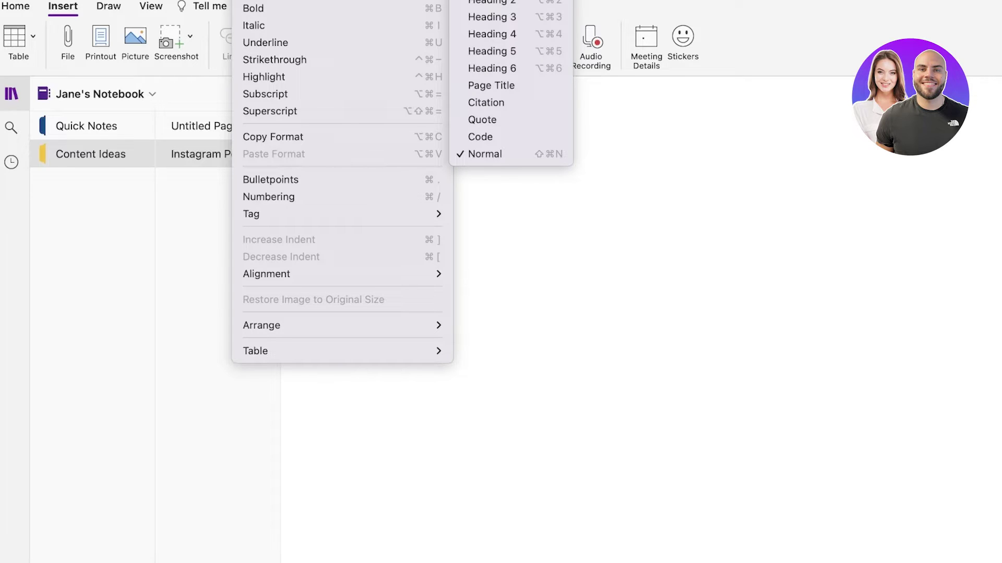
{"action": "left_click", "coordinate": [528, 51]}
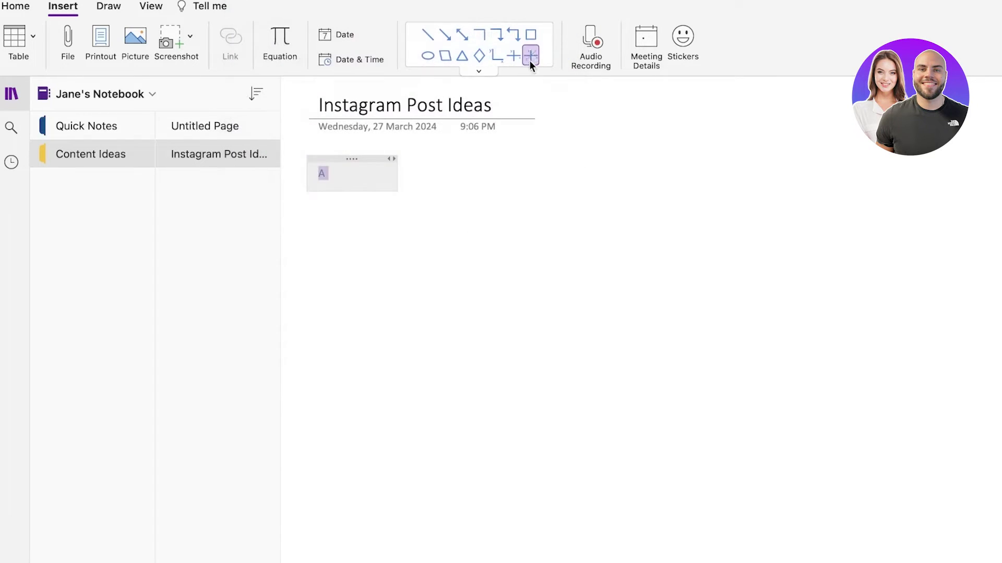
Widen the note container to extend well beyond the end of the title line.
{"action": "left_click", "coordinate": [354, 171]}
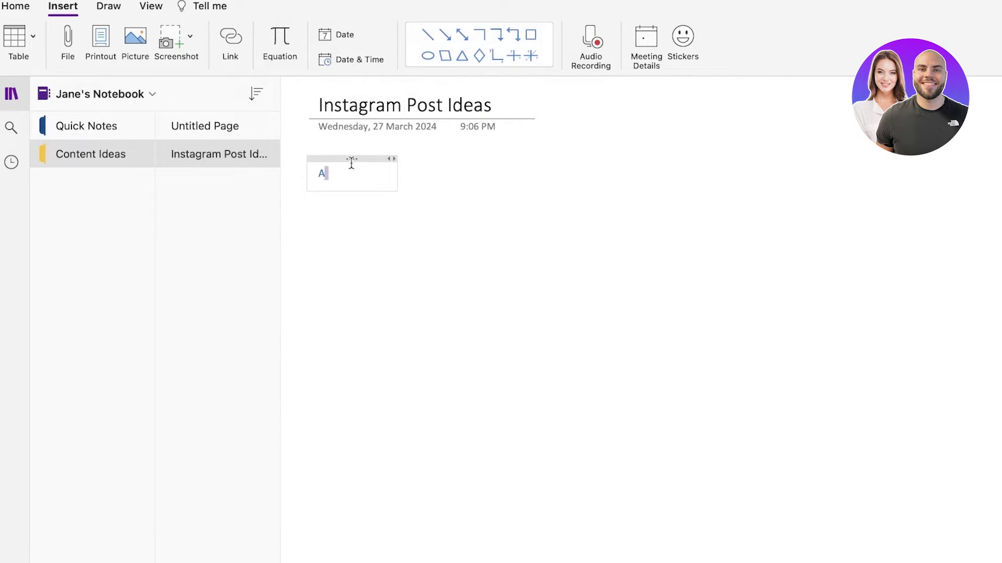
{"action": "left_click_drag", "start_coordinate": [396, 190], "coordinate": [754, 209]}
Tag the note's line as To Do and tick its checkbox.
{"action": "left_click", "coordinate": [543, 158]}
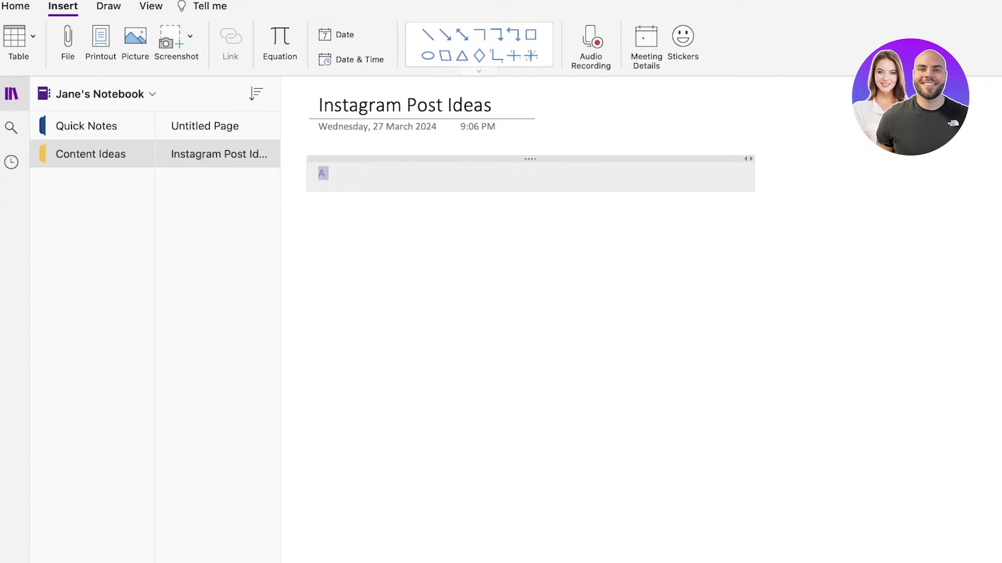
{"action": "key", "text": "Right"}
{"action": "mouse_move", "coordinate": [298, 1]}
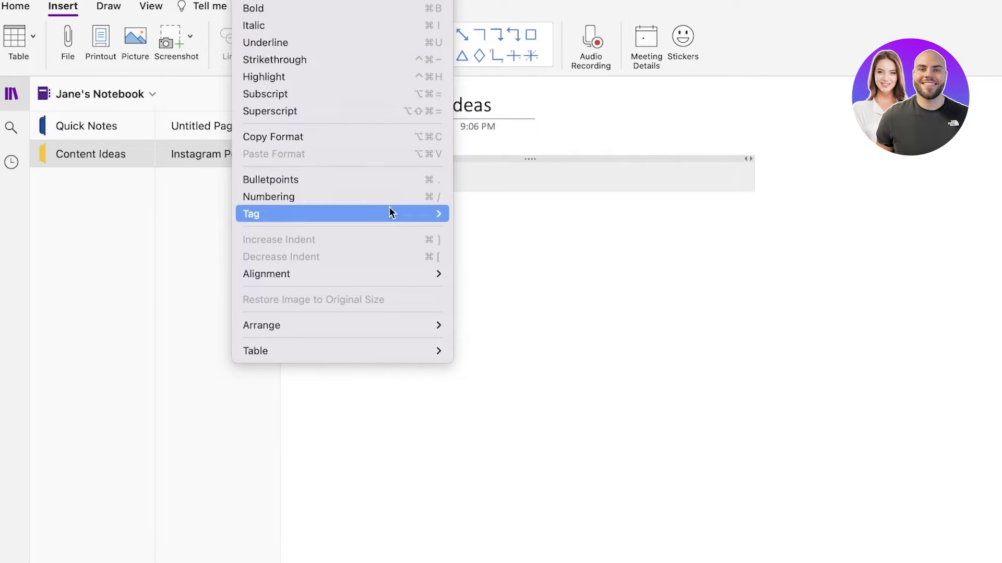
{"action": "mouse_move", "coordinate": [390, 211]}
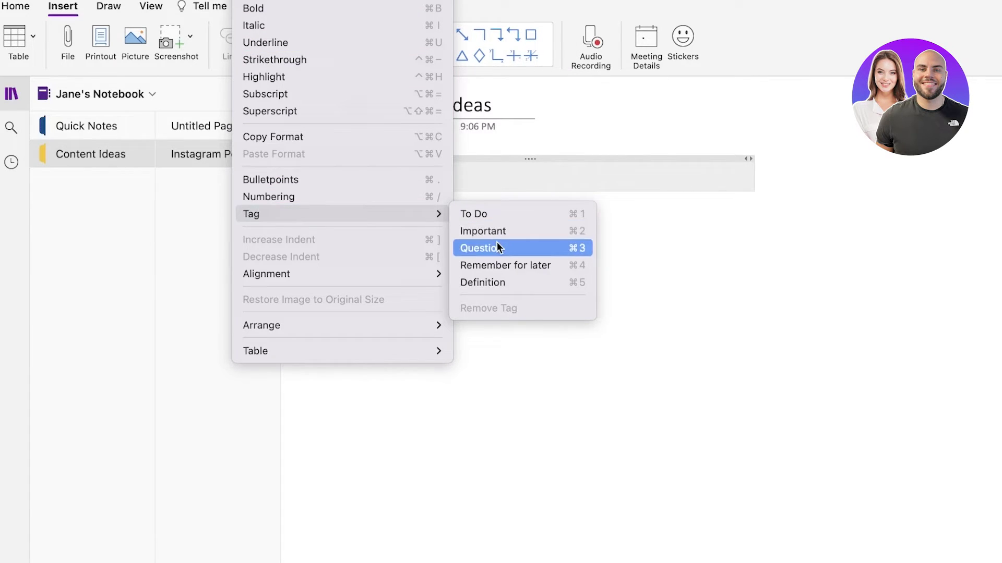
{"action": "left_click", "coordinate": [492, 218]}
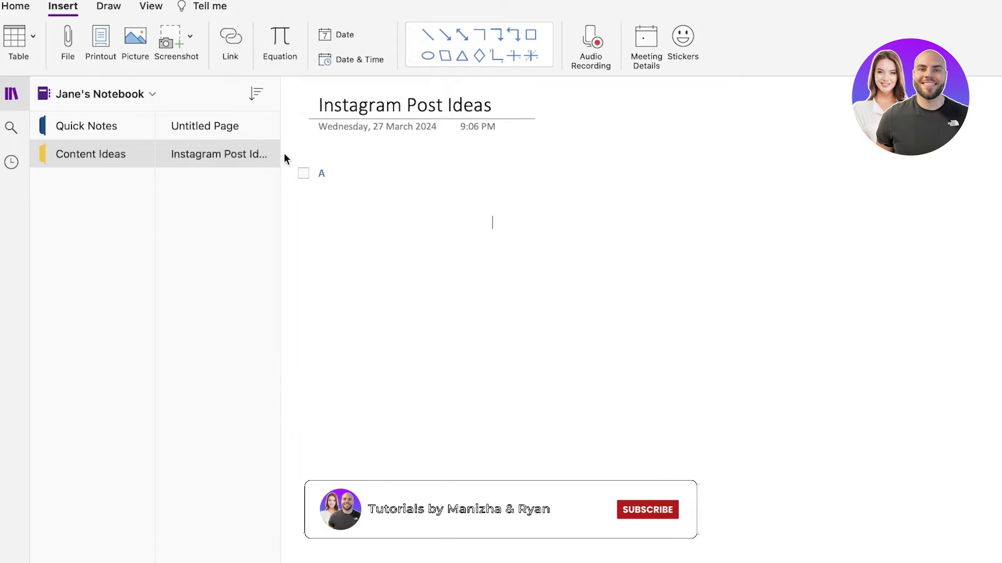
{"action": "left_click", "coordinate": [303, 174]}
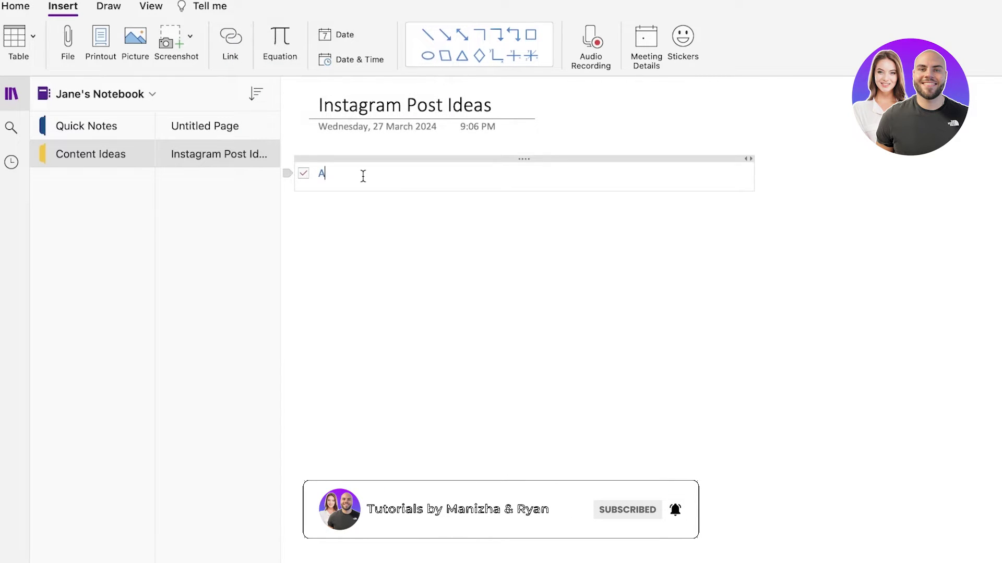
Try a second checklist line reading "A" and remove it again.
{"action": "key", "text": "Return"}
{"action": "type", "text": "A"}
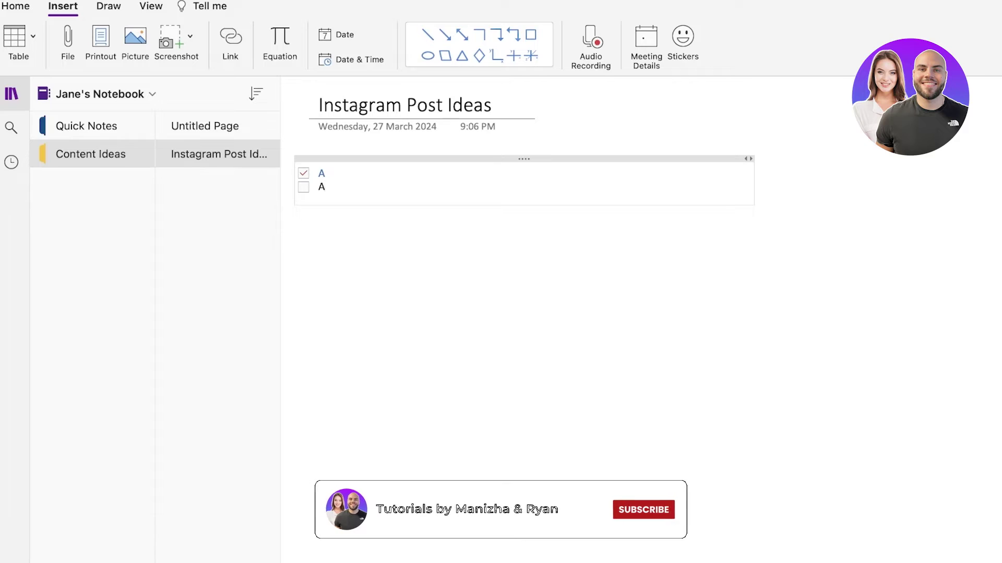
{"action": "key", "text": "BackSpace"}
{"action": "key", "text": "BackSpace"}
{"action": "key", "text": "BackSpace"}
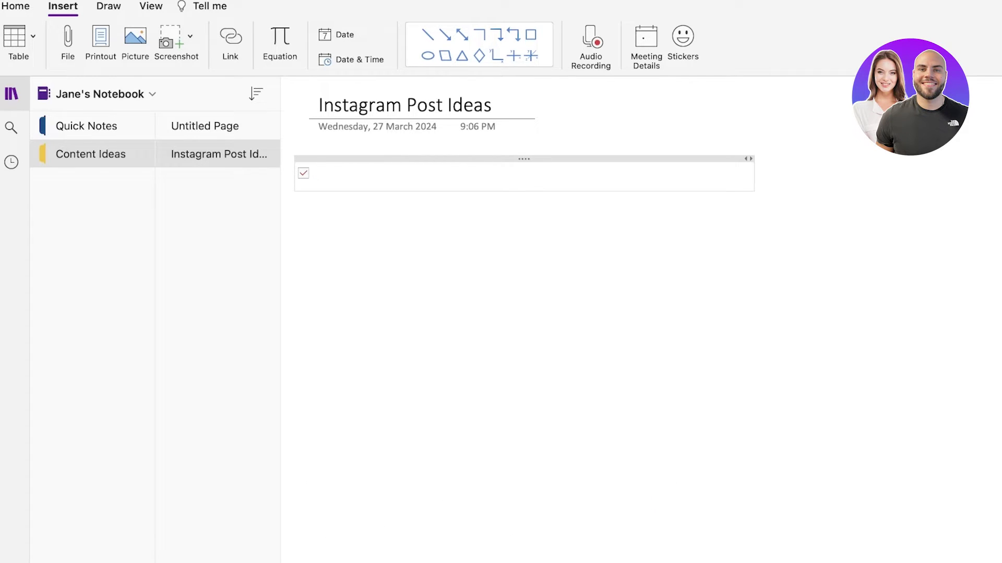
Replace the placeholder text with the to-do items "Influencer Ad Post", "Tiktok trend" and "Standard Post", each on its own line.
{"action": "type", "text": "Influencer Ad Post"}
{"action": "key", "text": "Return"}
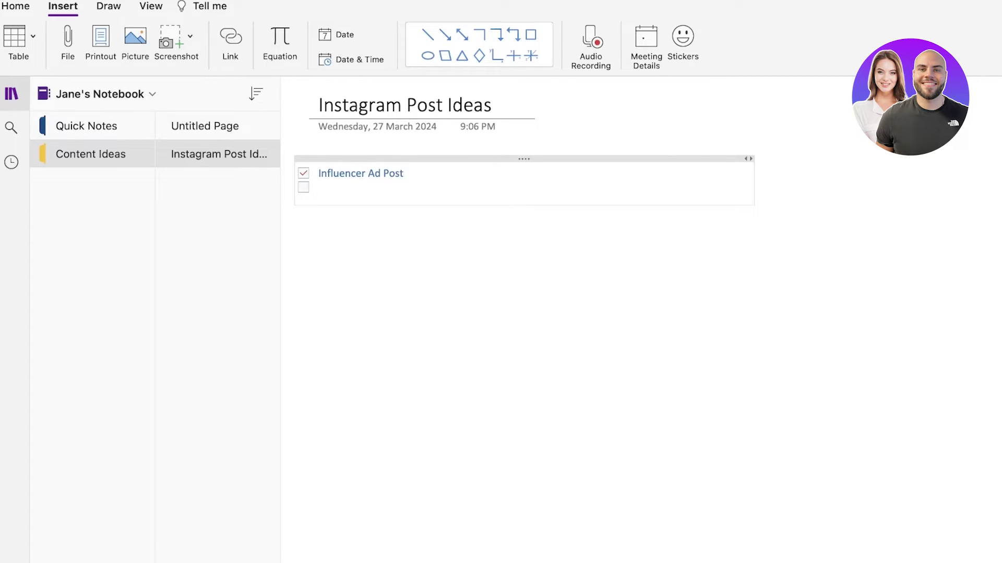
{"action": "type", "text": "Tiktok trend"}
{"action": "key", "text": "Return"}
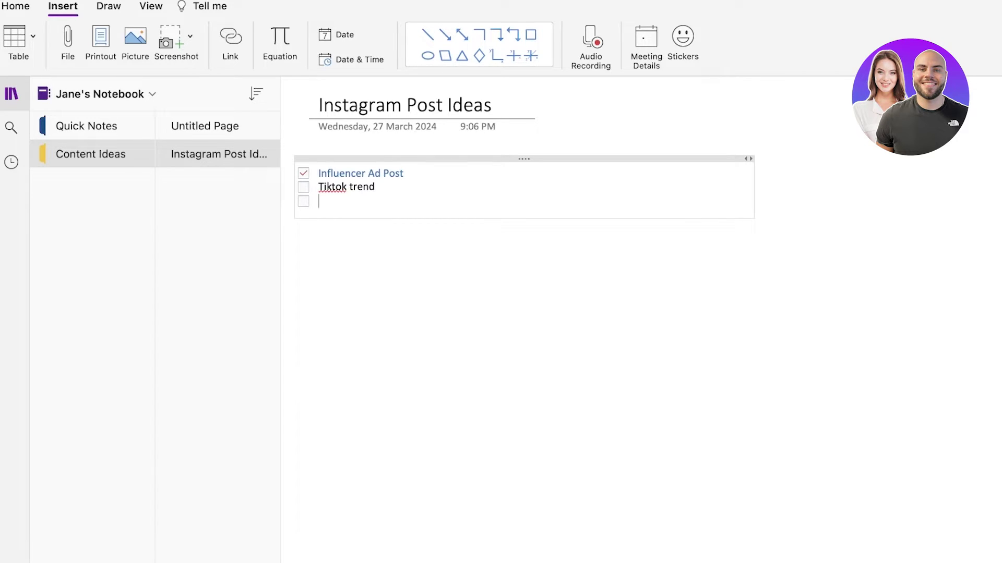
{"action": "type", "text": "Standard Post"}
{"action": "key", "text": "Return"}
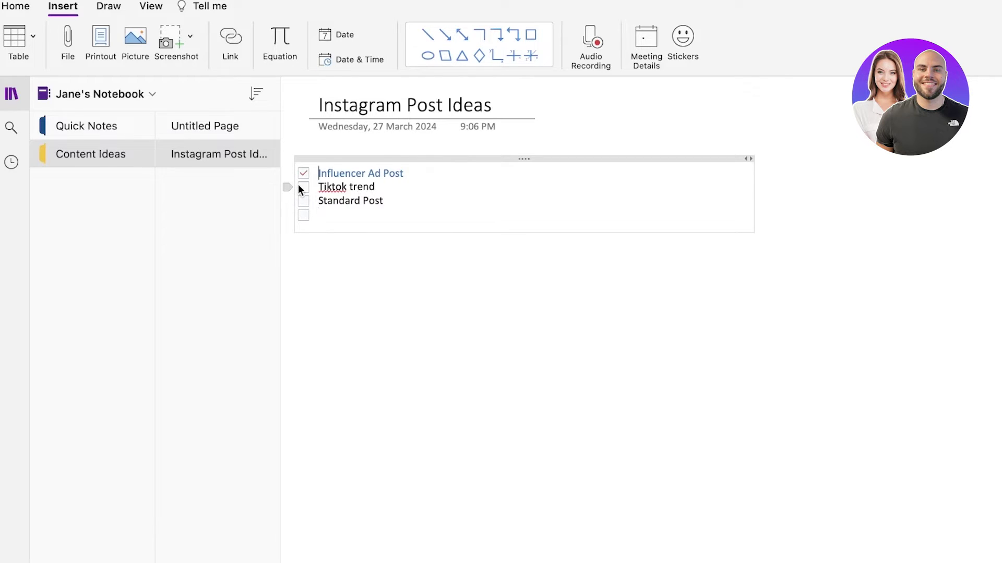
Tick off "Tiktok trend" and "Standard Post" and narrow the checklist container to about the width of the title line.
{"action": "left_click", "coordinate": [305, 203]}
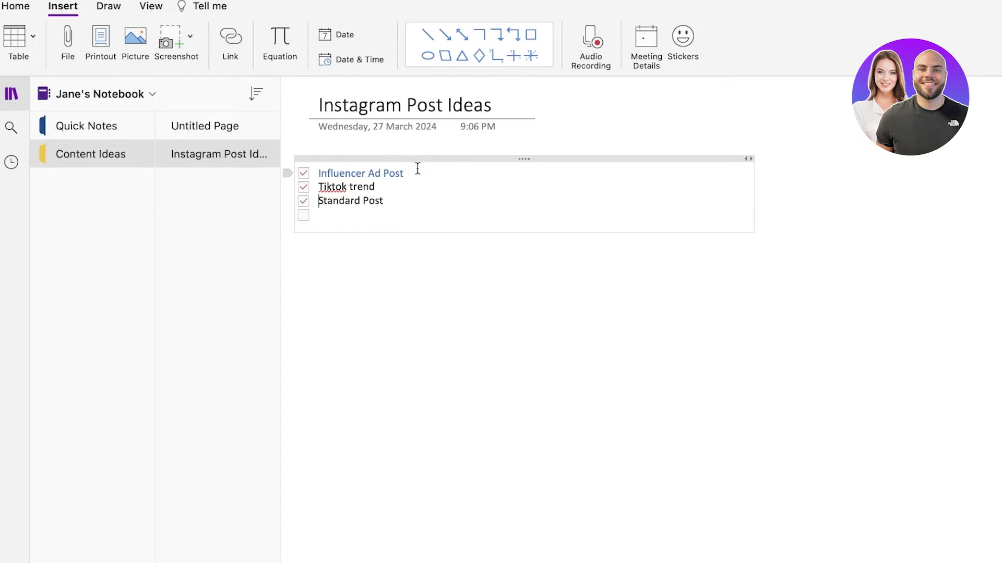
{"action": "left_click", "coordinate": [479, 336]}
{"action": "left_click", "coordinate": [440, 216]}
{"action": "left_click_drag", "start_coordinate": [758, 201], "coordinate": [522, 190]}
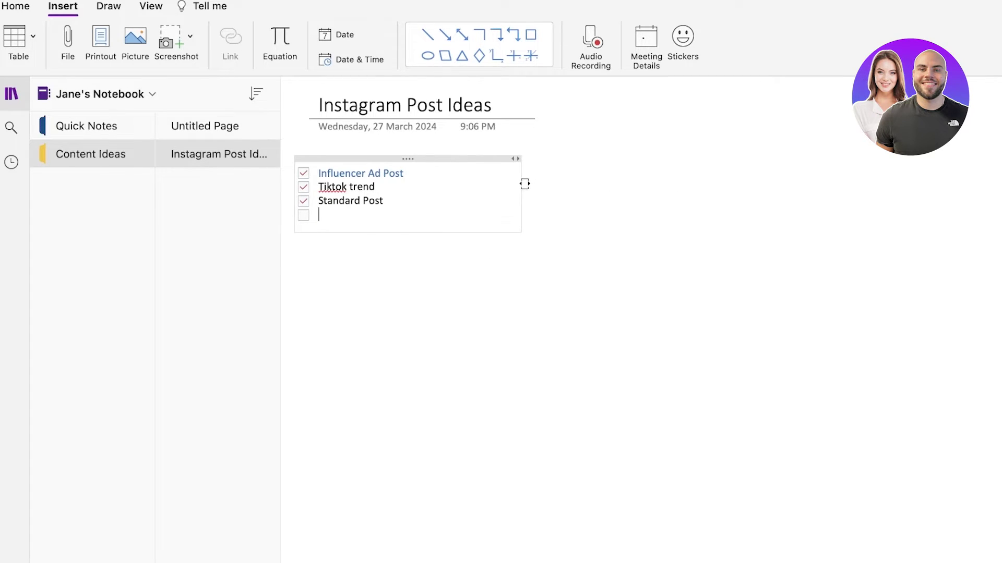
{"action": "left_click", "coordinate": [667, 227]}
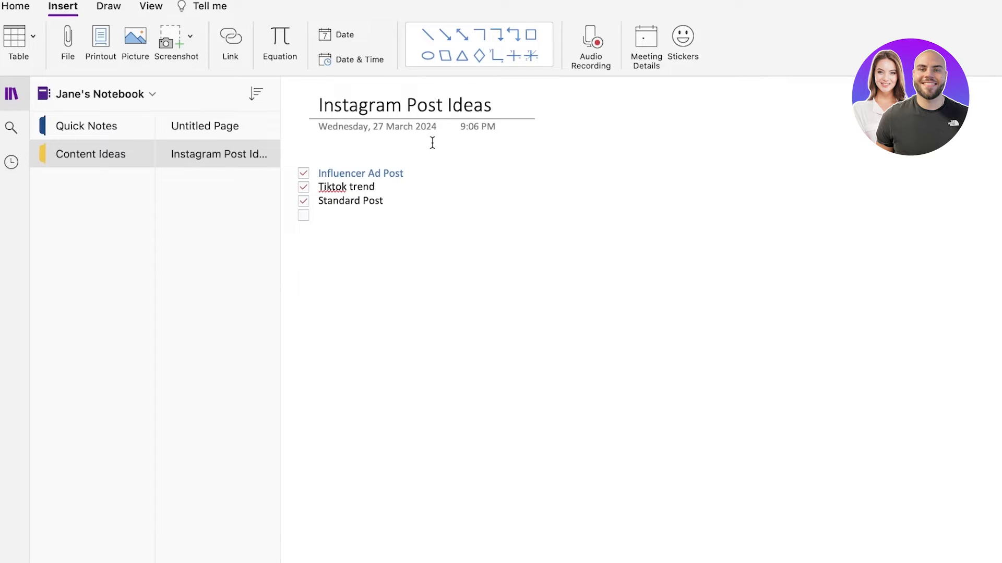
{"action": "left_click", "coordinate": [286, 171]}
{"action": "left_click", "coordinate": [608, 229]}
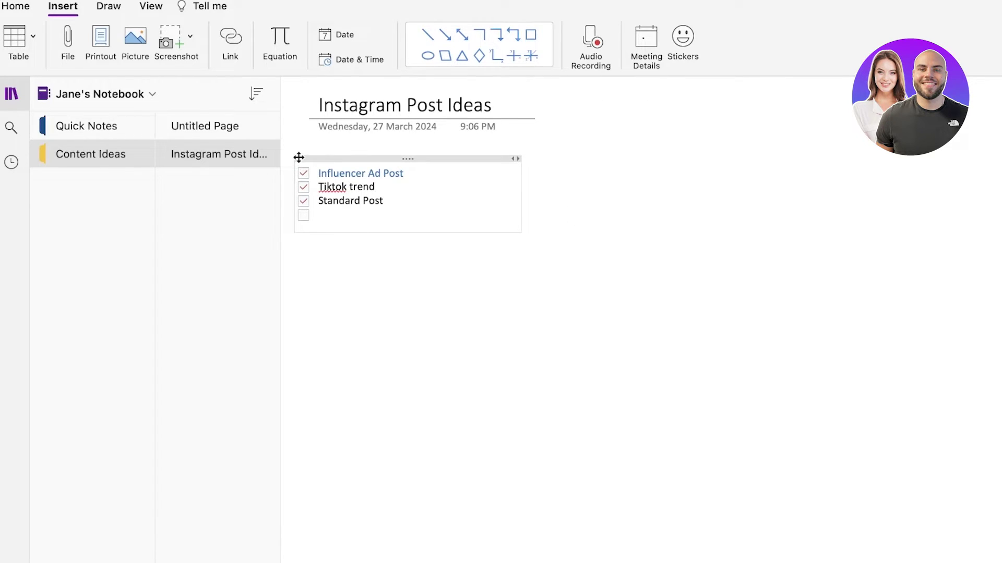
Look through the available proofing, window, formatting, deleted-notes and notebook-management commands.
{"action": "left_click", "coordinate": [365, 1]}
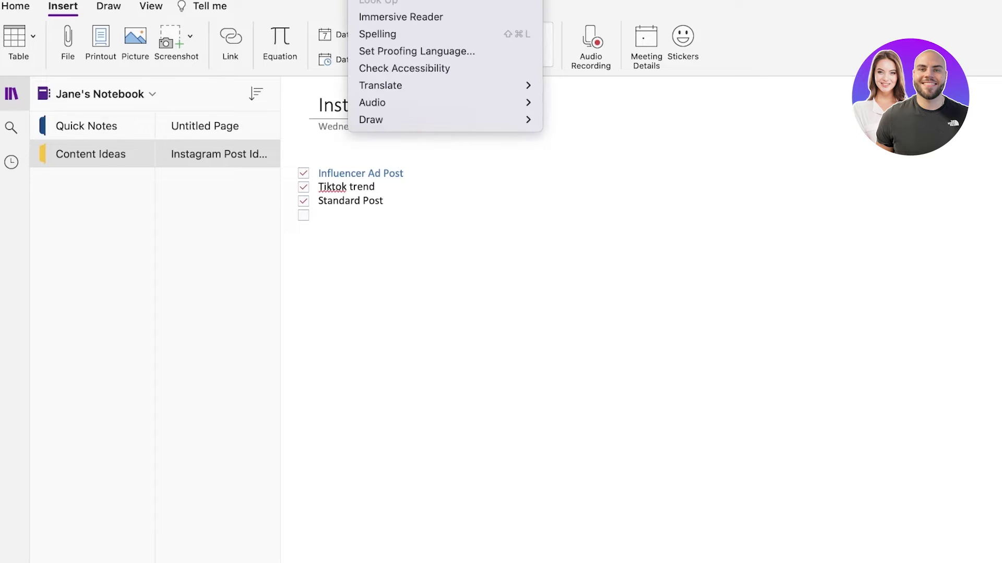
{"action": "mouse_move", "coordinate": [399, 1]}
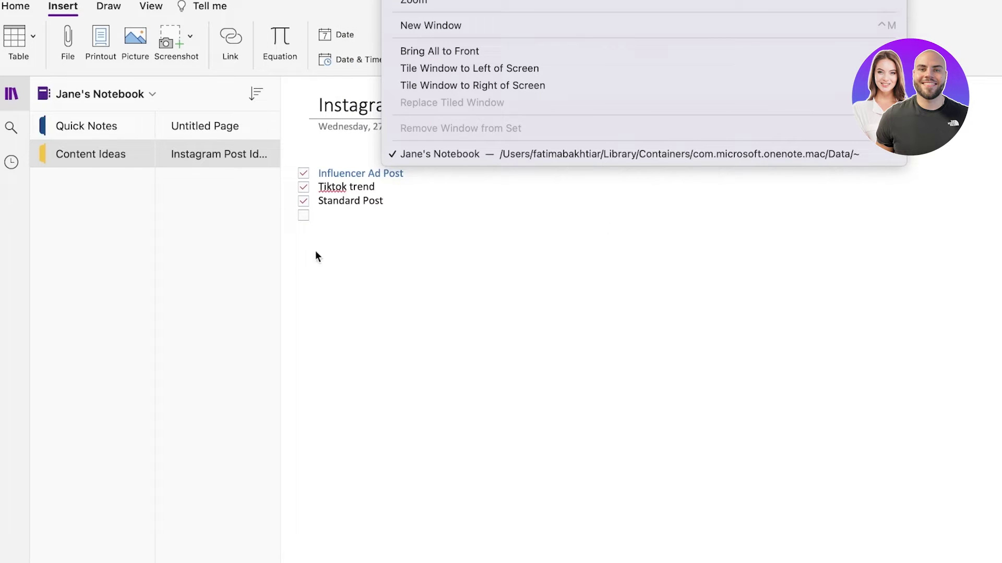
{"action": "left_click", "coordinate": [543, 364]}
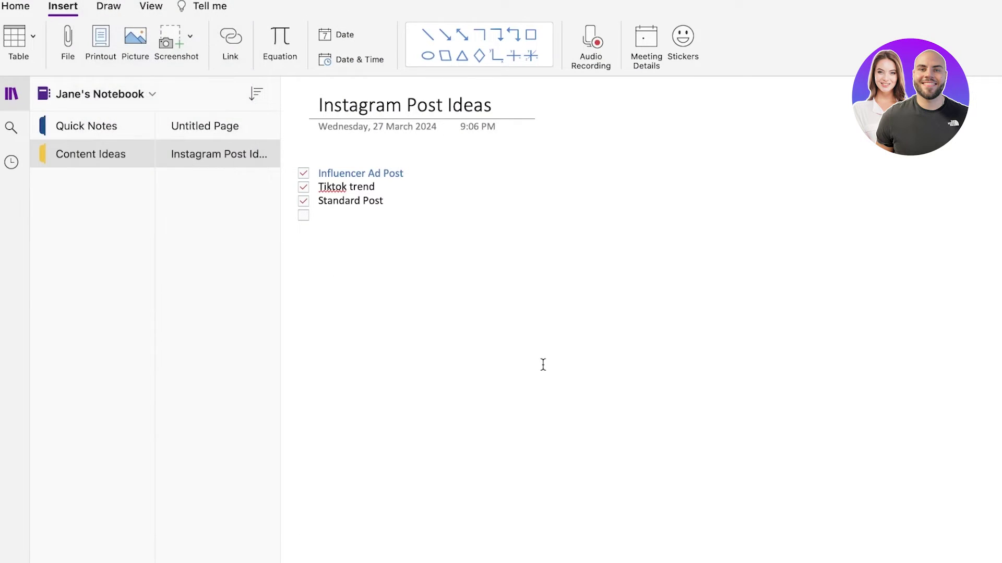
{"action": "left_click", "coordinate": [209, 1]}
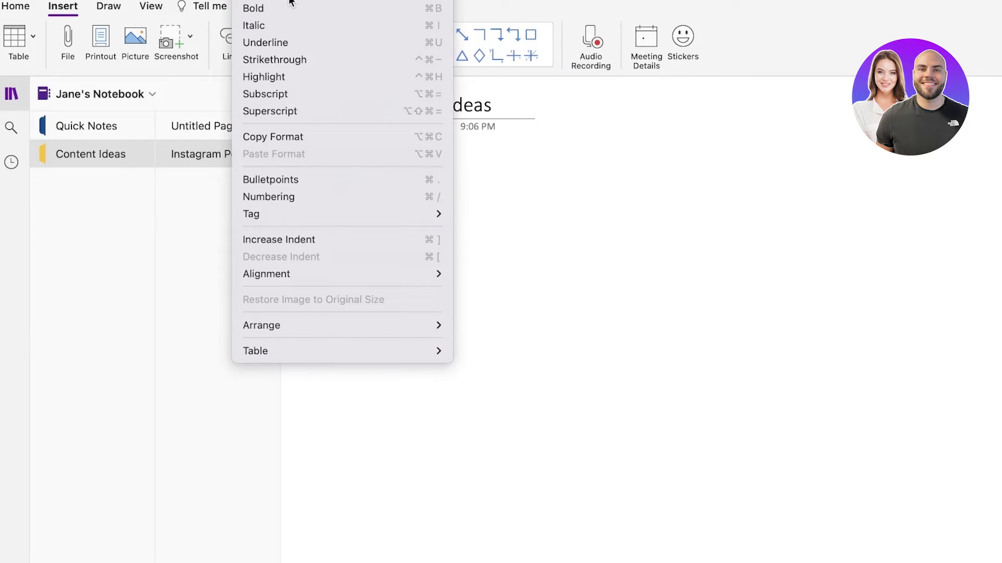
{"action": "mouse_move", "coordinate": [308, 1]}
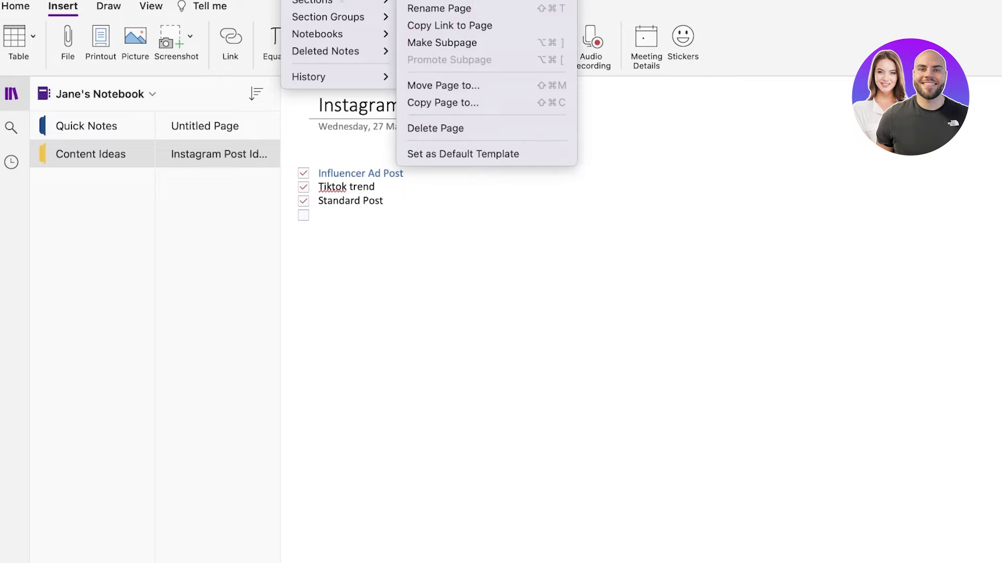
{"action": "mouse_move", "coordinate": [349, 52]}
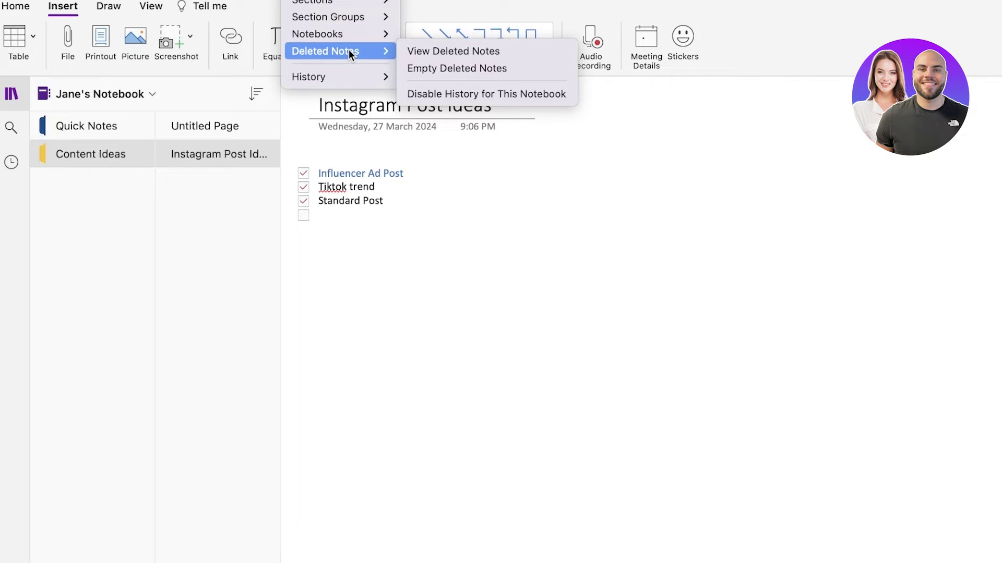
{"action": "mouse_move", "coordinate": [338, 33]}
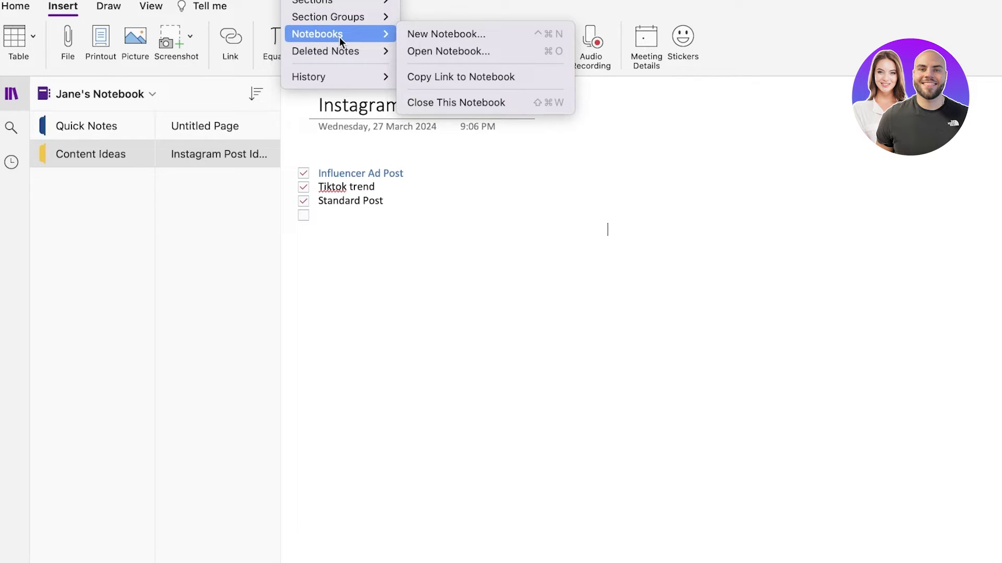
{"action": "key", "text": "ctrl+super+n"}
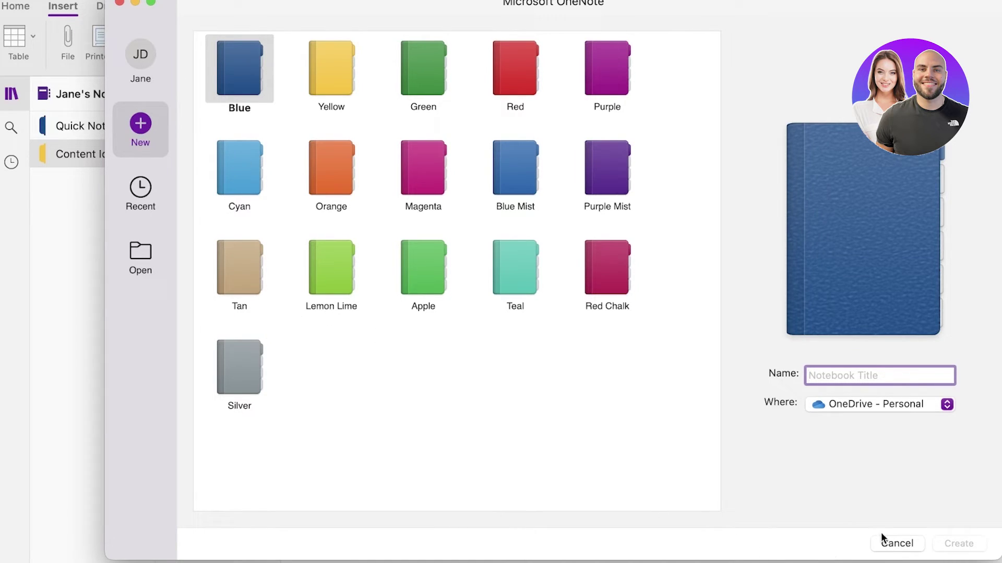
{"action": "left_click", "coordinate": [342, 181]}
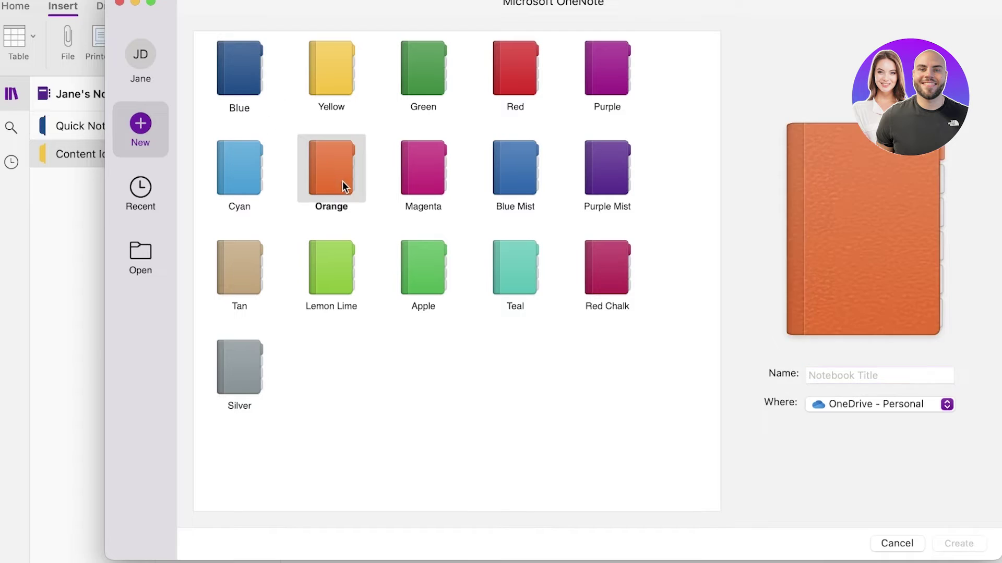
{"action": "left_click", "coordinate": [443, 185]}
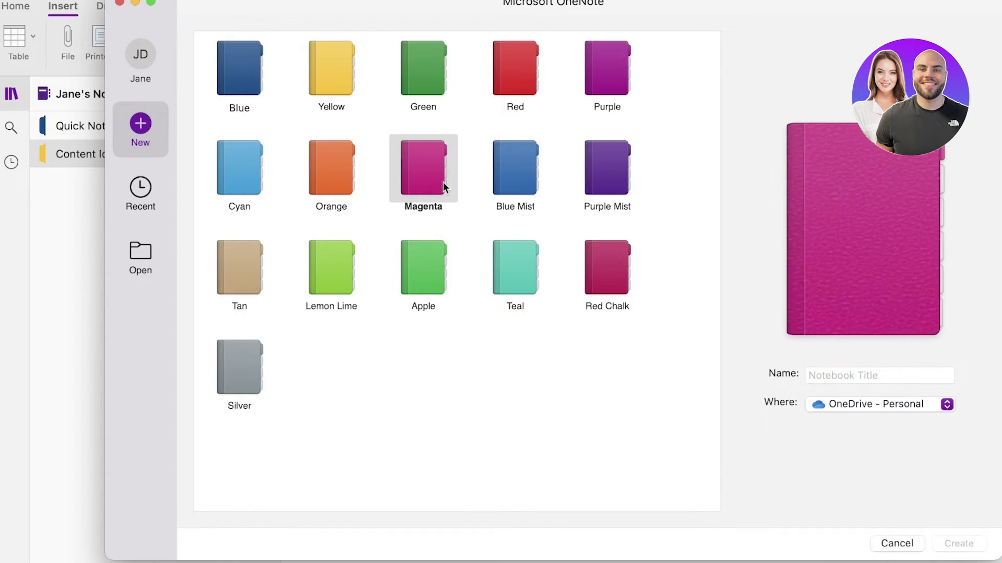
{"action": "left_click", "coordinate": [915, 551]}
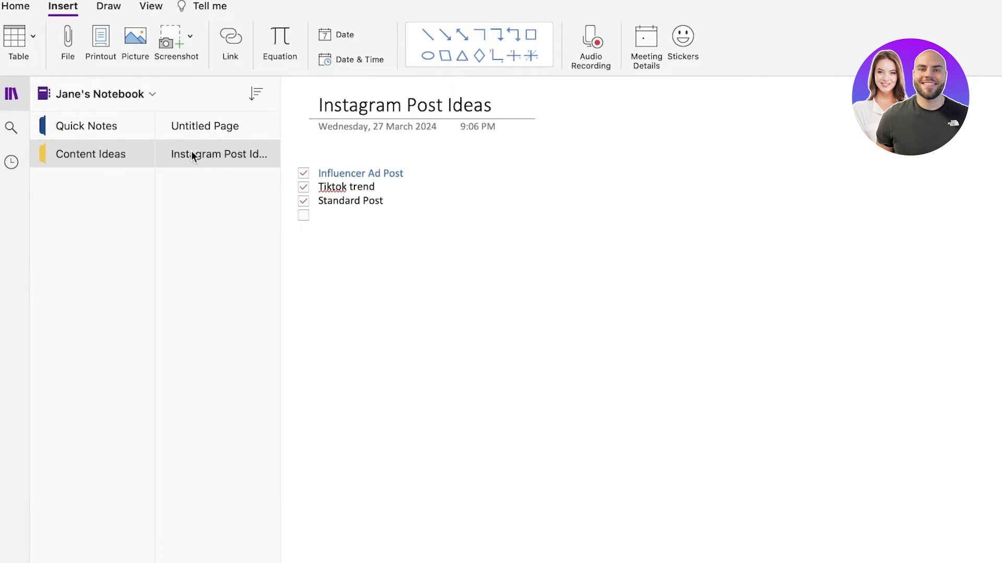
Make the page title "Instagram Post Ideas" bold.
{"action": "left_click", "coordinate": [312, 0]}
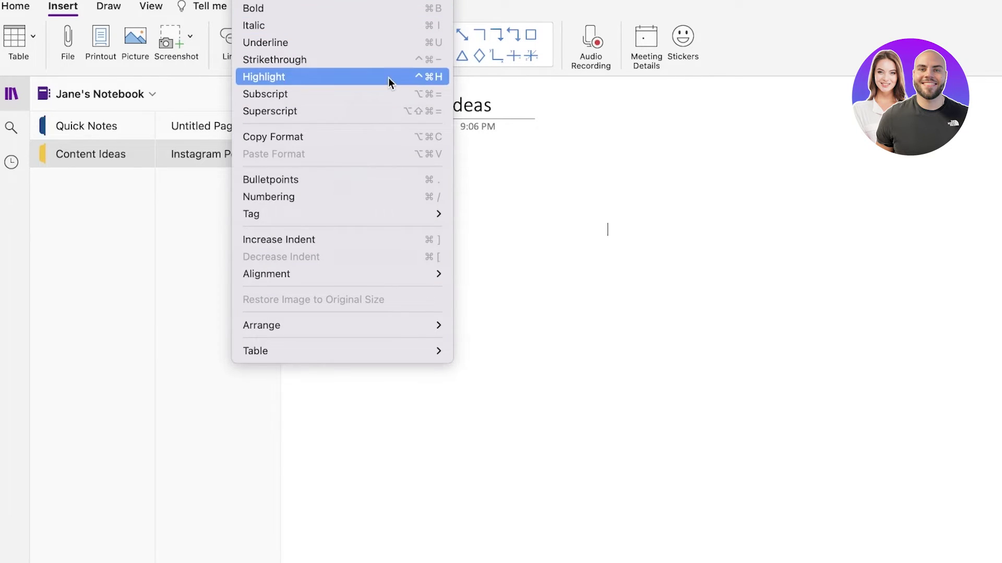
{"action": "mouse_move", "coordinate": [312, 1]}
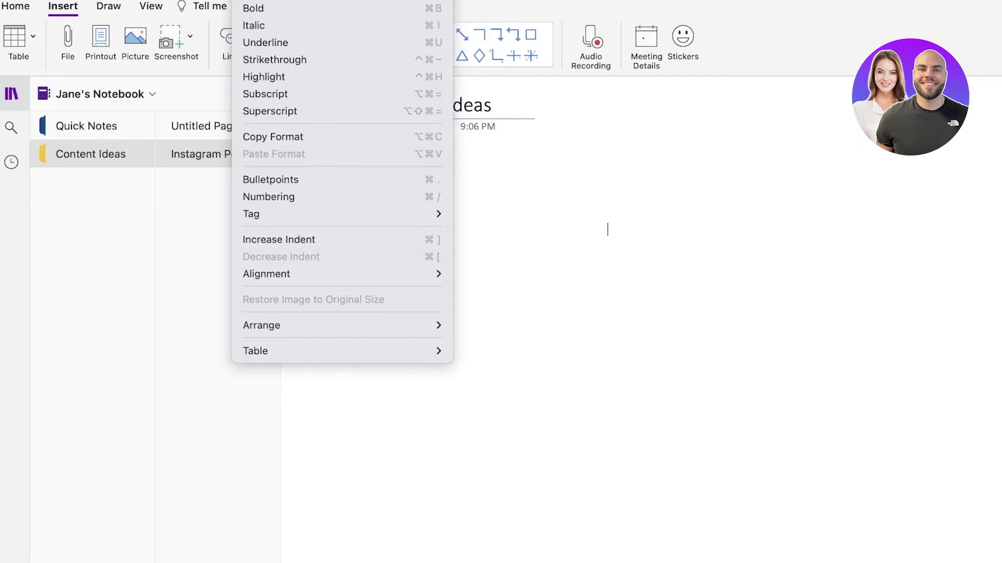
{"action": "left_click", "coordinate": [495, 174]}
{"action": "left_click", "coordinate": [477, 128]}
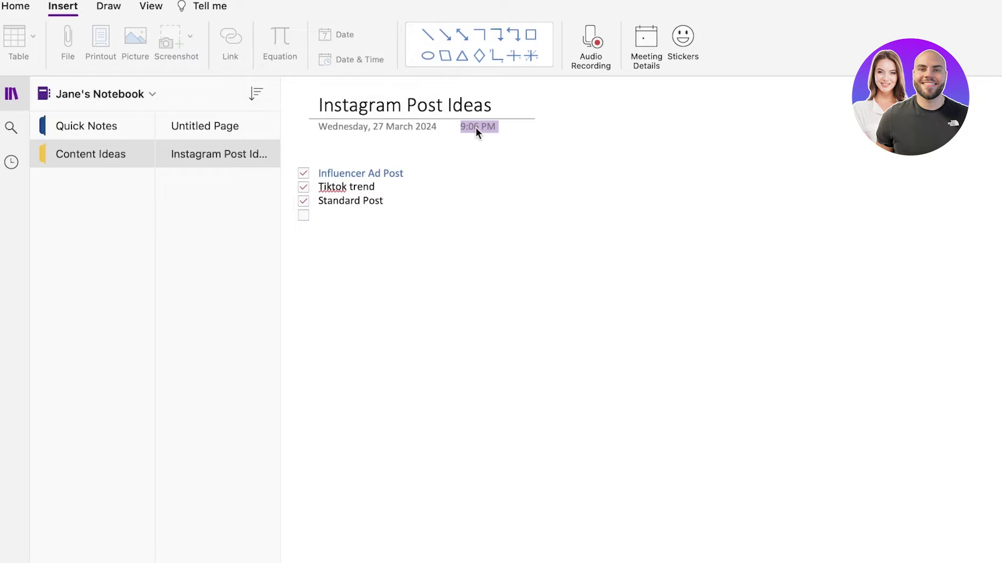
{"action": "triple_click", "coordinate": [395, 108]}
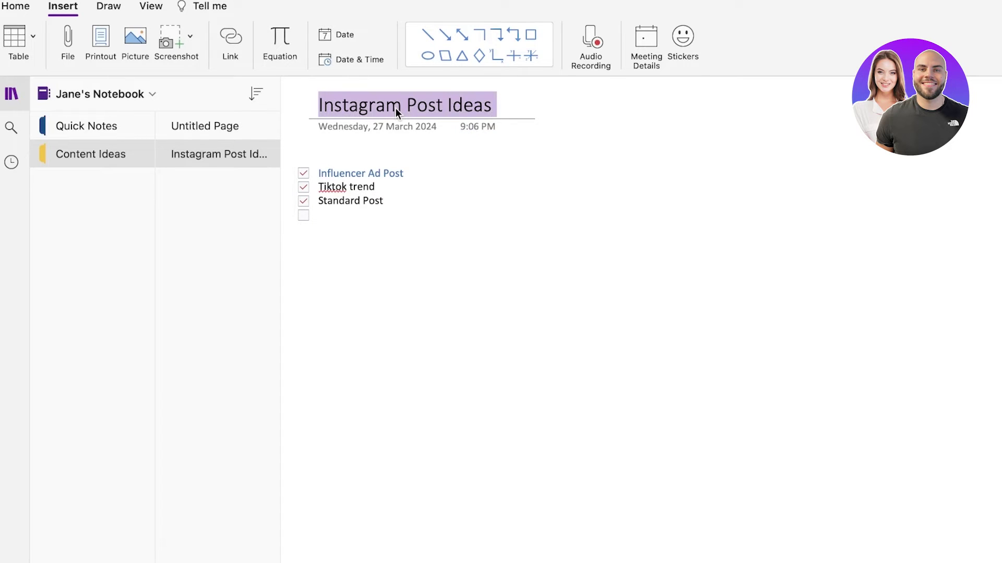
{"action": "left_click", "coordinate": [441, 272]}
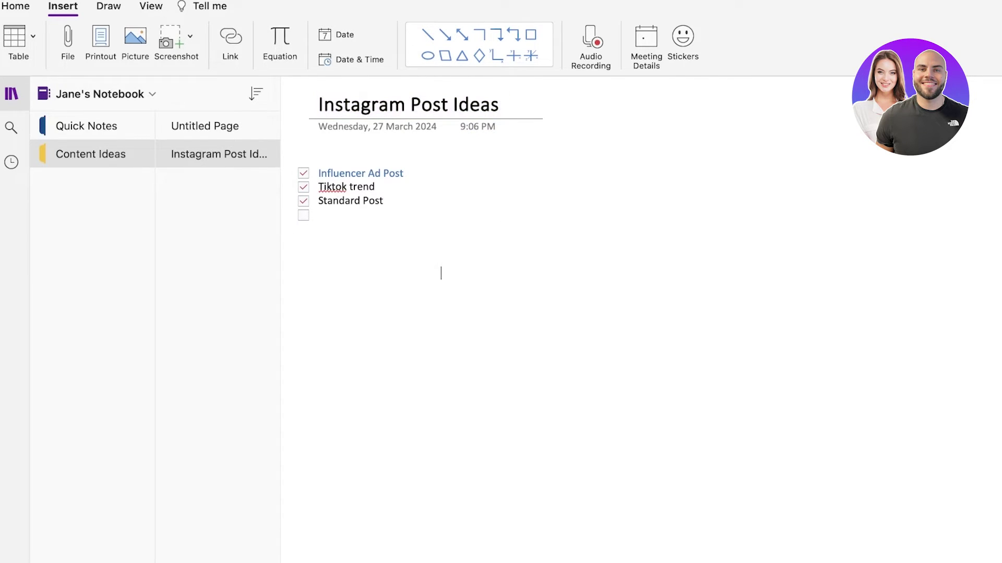
Try an Important tag in a new note container below the checklist and add blank lines to it.
{"action": "left_click", "coordinate": [15, 7]}
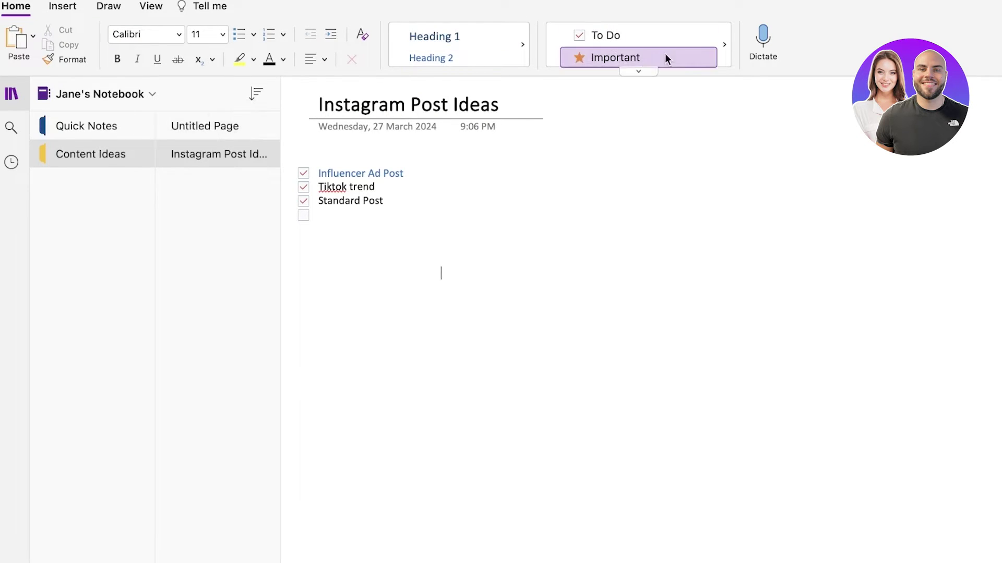
{"action": "left_click", "coordinate": [711, 49]}
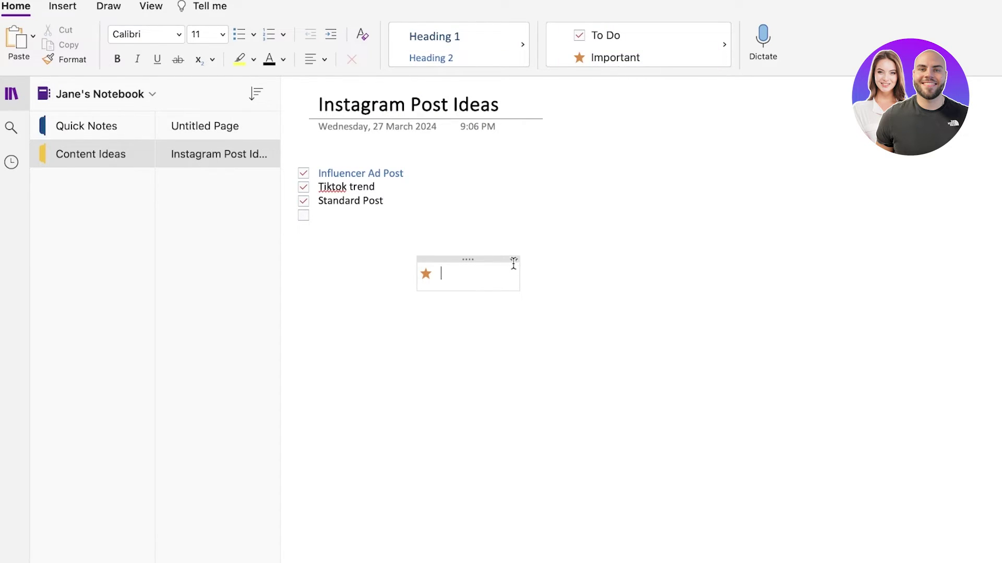
{"action": "mouse_move", "coordinate": [519, 280]}
{"action": "left_mouse_down"}
{"action": "mouse_move", "coordinate": [610, 264]}
{"action": "mouse_move", "coordinate": [529, 288]}
{"action": "left_mouse_up"}
{"action": "key", "text": "Return"}
{"action": "key", "text": "Return"}
{"action": "key", "text": "Return"}
{"action": "key", "text": "Return"}
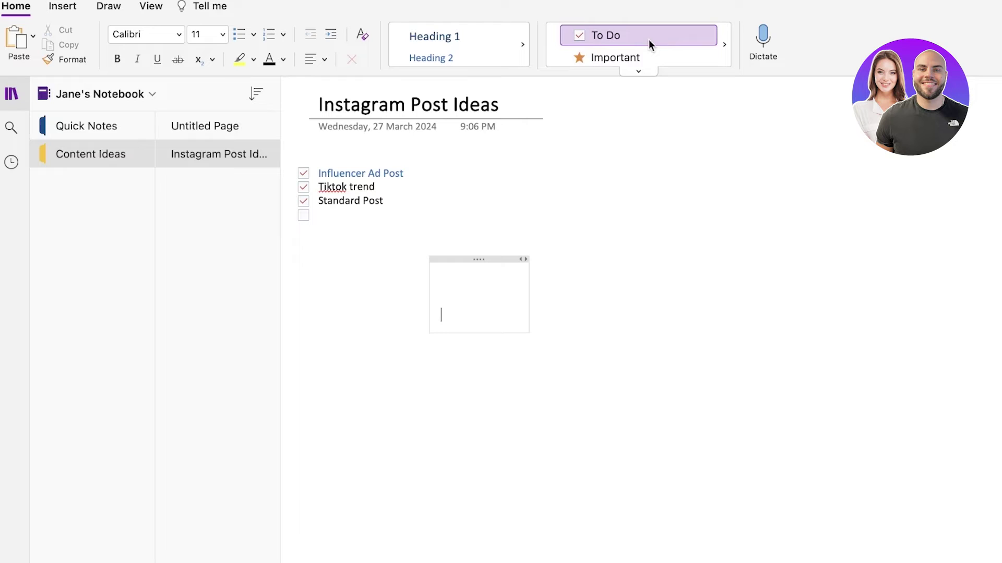
Start creating a new custom tag.
{"action": "left_click", "coordinate": [638, 70]}
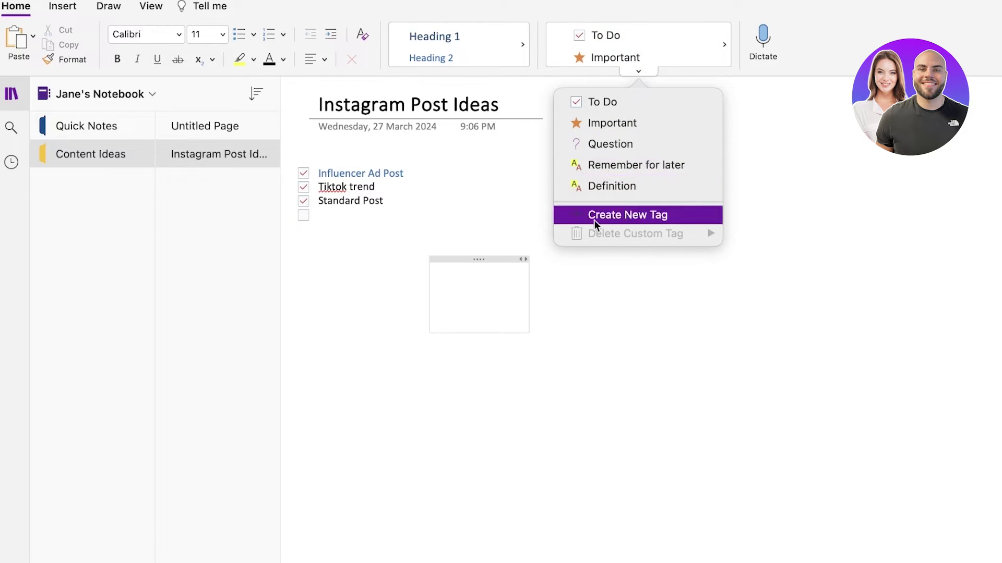
{"action": "left_click", "coordinate": [560, 218]}
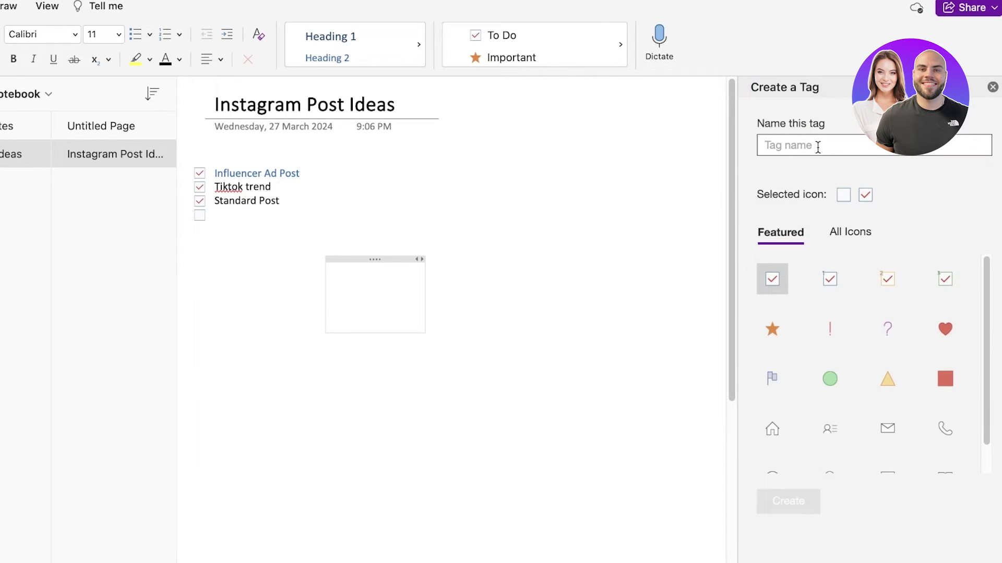
{"action": "type", "text": "A"}
{"action": "key", "text": "BackSpace"}
{"action": "type", "text": "Instagra"}
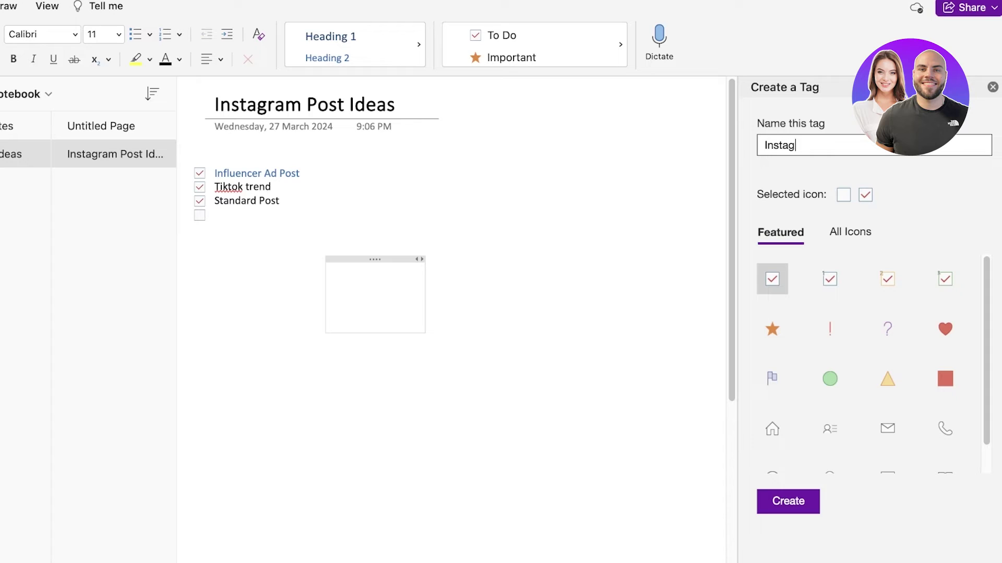
{"action": "key", "text": "BackSpace"}
{"action": "key", "text": "BackSpace"}
{"action": "key", "text": "BackSpace"}
Name the new tag "Tiktok Content Stream".
{"action": "key", "text": "BackSpace"}
{"action": "key", "text": "BackSpace"}
{"action": "key", "text": "BackSpace"}
{"action": "key", "text": "BackSpace"}
{"action": "key", "text": "BackSpace"}
{"action": "type", "text": "Tiktok"}
{"action": "key", "text": "BackSpace"}
{"action": "type", "text": "k Content Stream"}
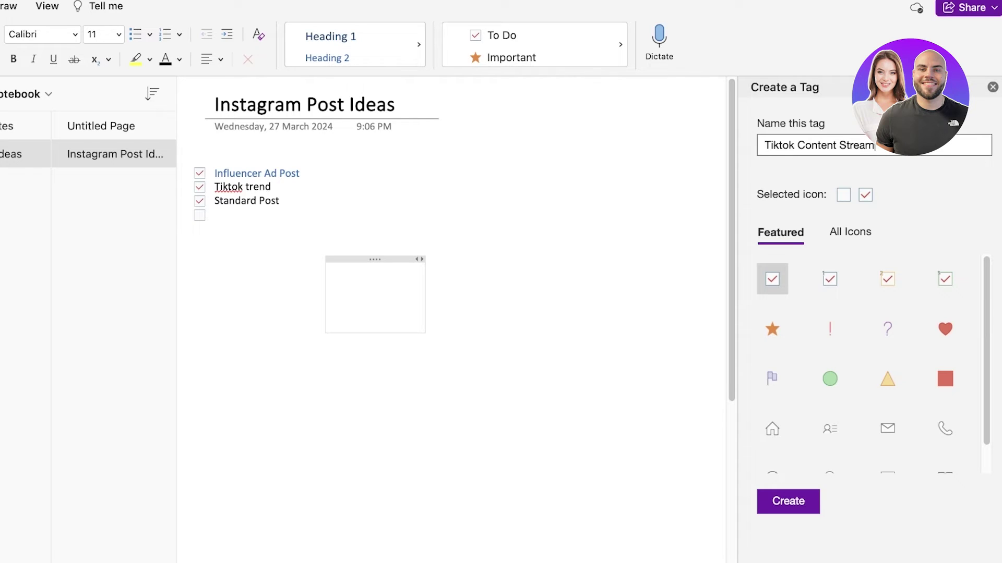
Give the new tag the orange check box icon numbered 2 and create it.
{"action": "scroll", "coordinate": [903, 374], "scroll_direction": "down", "scroll_amount": 1}
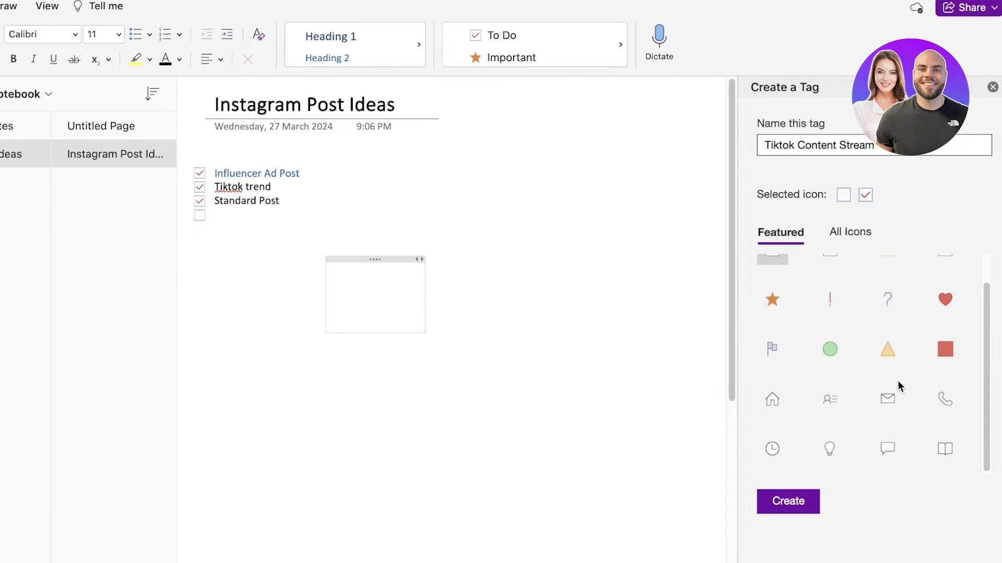
{"action": "scroll", "coordinate": [903, 376], "scroll_direction": "up", "scroll_amount": 1}
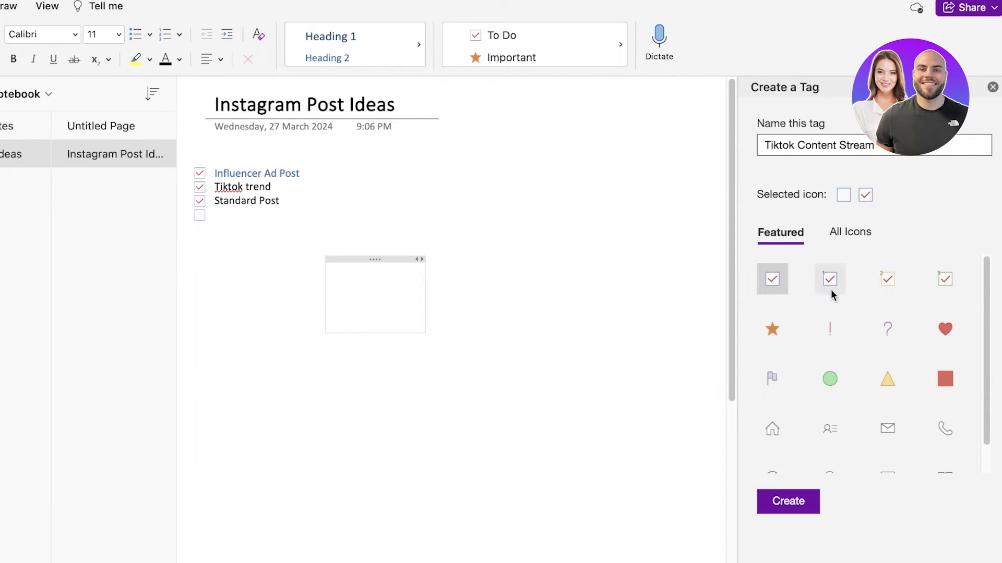
{"action": "left_click", "coordinate": [954, 285]}
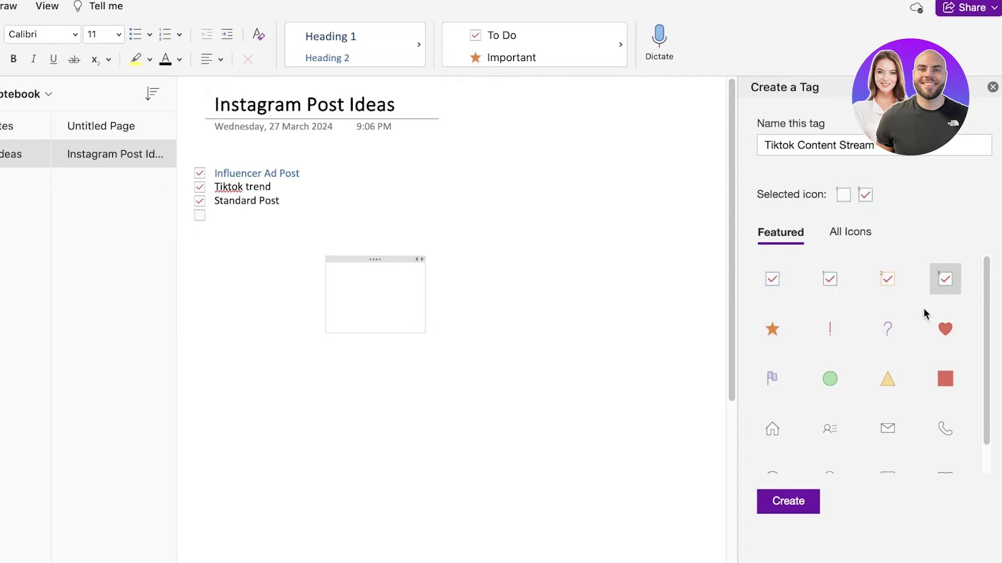
{"action": "left_click", "coordinate": [889, 277]}
{"action": "left_click", "coordinate": [793, 498]}
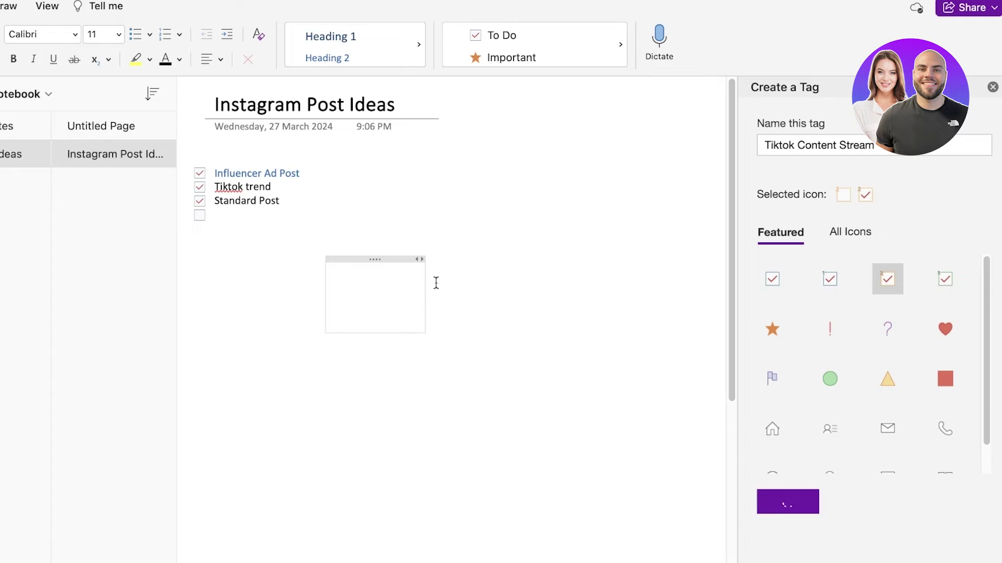
Check the list of available tags for the new custom tag and close the tag creation pane.
{"action": "left_click", "coordinate": [375, 289]}
{"action": "mouse_move", "coordinate": [541, 50]}
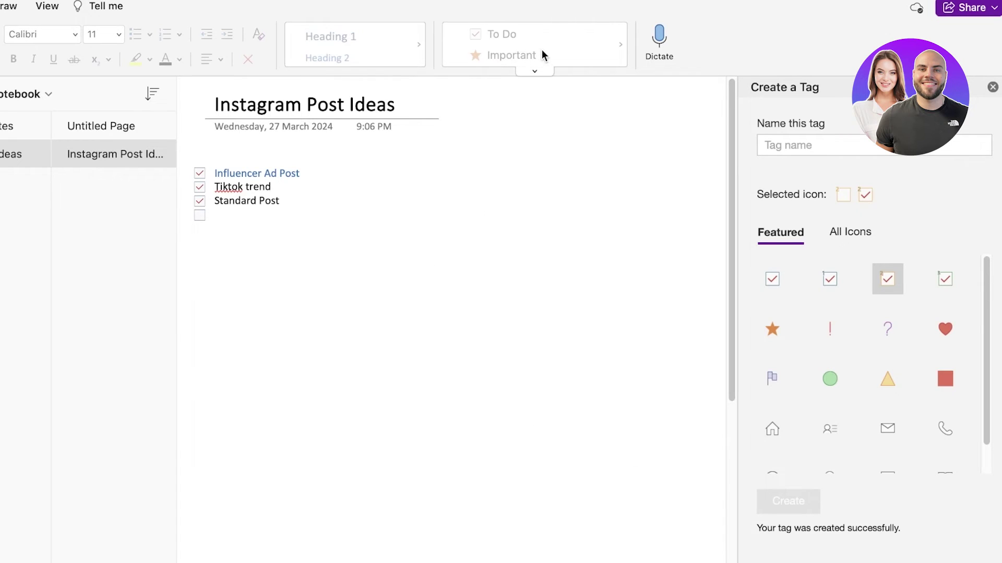
{"action": "left_click", "coordinate": [534, 71]}
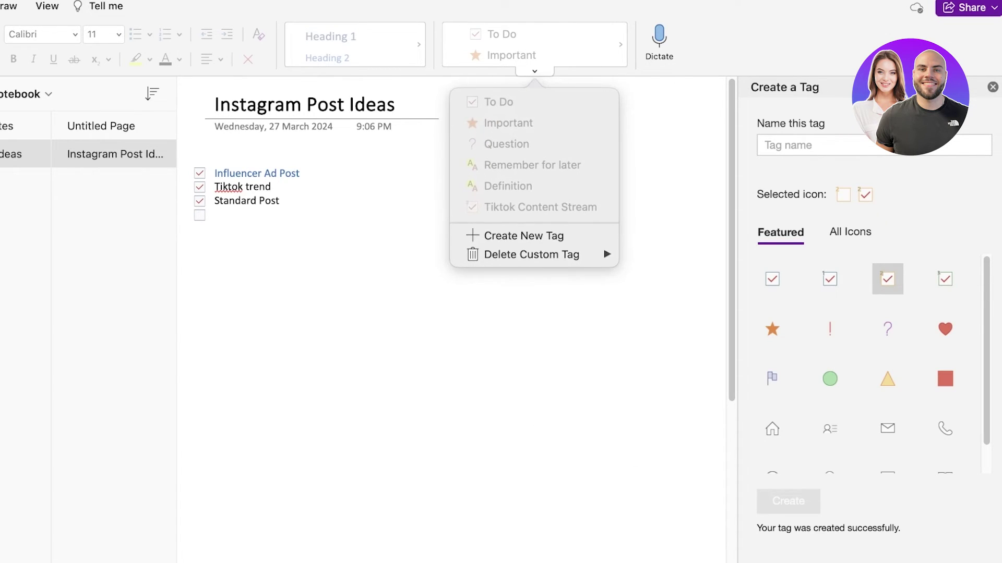
{"action": "left_click", "coordinate": [993, 87]}
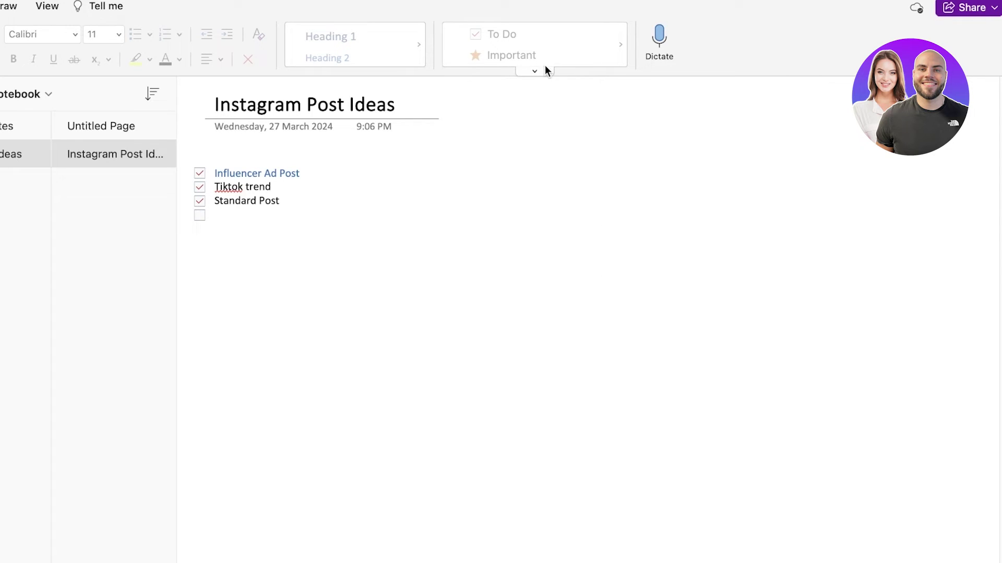
{"action": "left_click", "coordinate": [541, 70]}
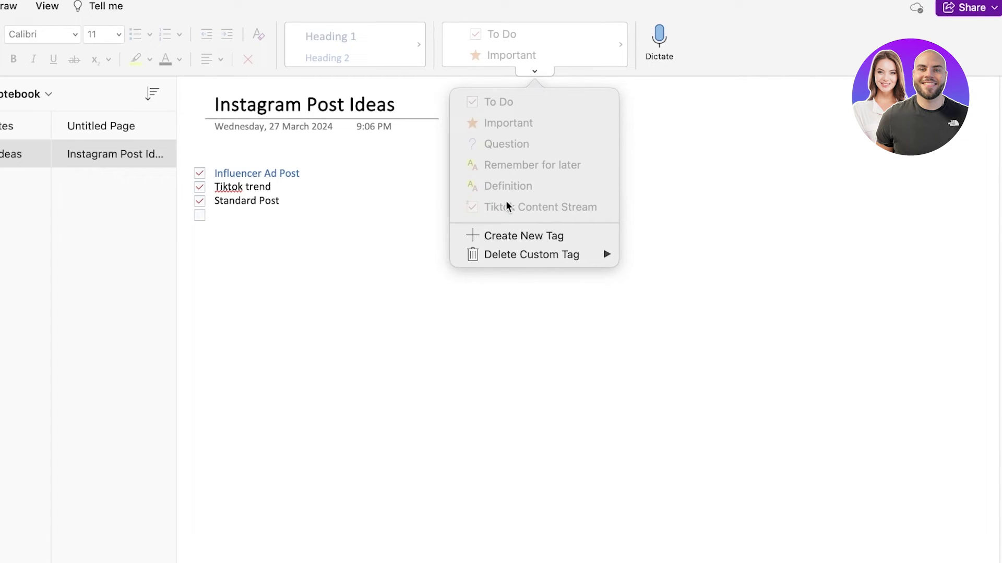
Apply the "Tiktok Content Stream" tag to the "Tiktok trend" line of the checklist.
{"action": "left_click", "coordinate": [367, 230]}
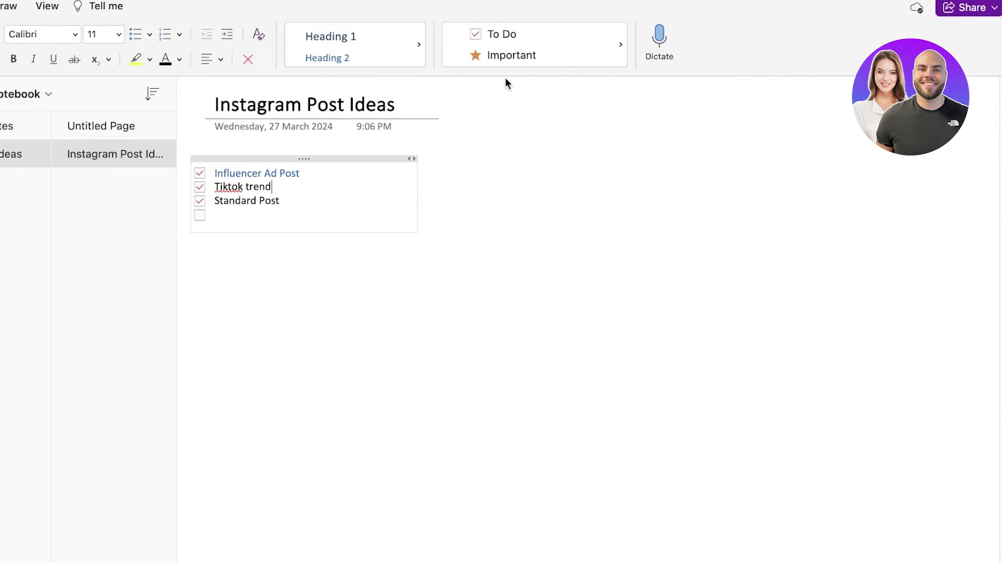
{"action": "left_click", "coordinate": [620, 44]}
{"action": "left_click", "coordinate": [620, 42]}
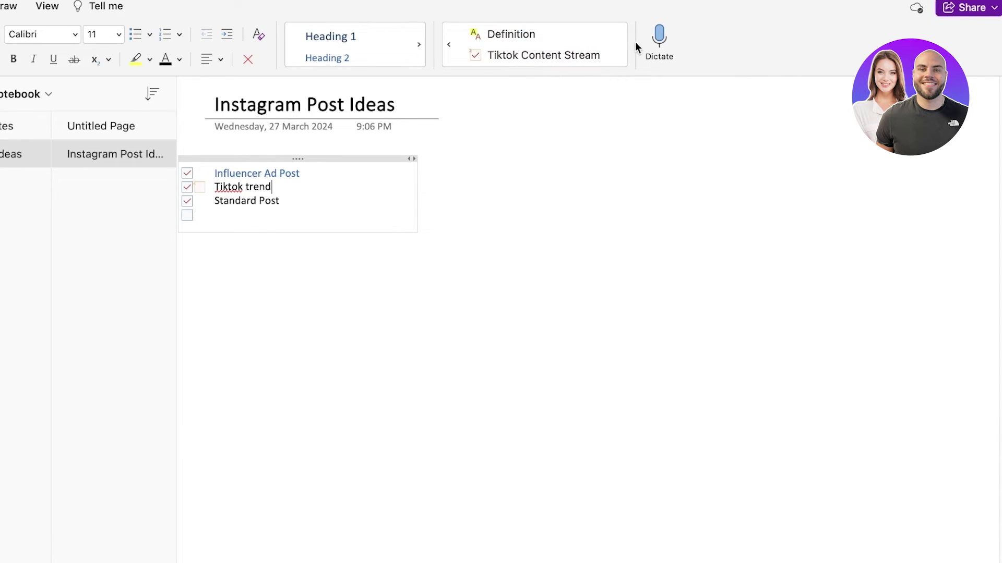
{"action": "scroll", "coordinate": [490, 231], "scroll_direction": "down", "scroll_amount": 3}
{"action": "left_click", "coordinate": [490, 231]}
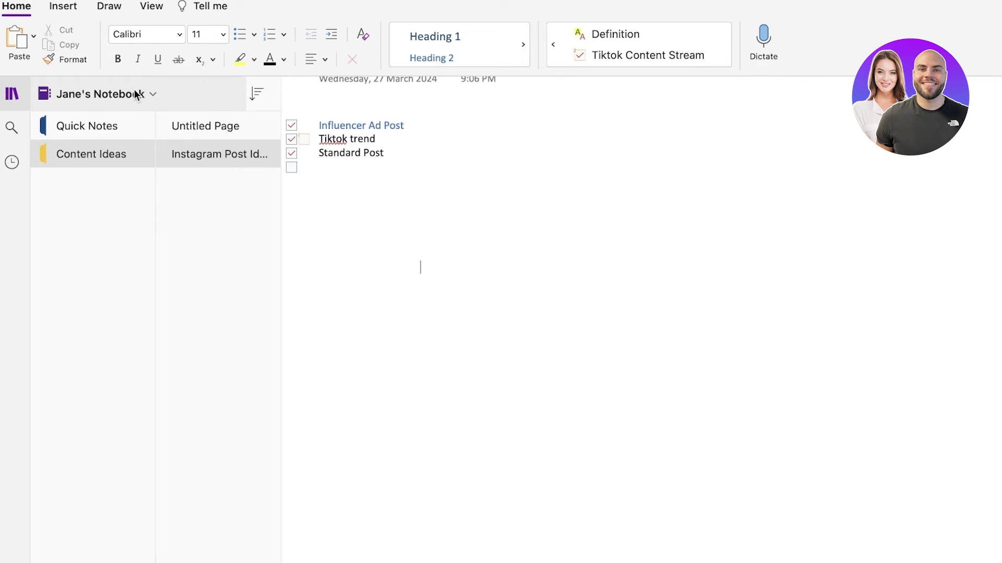
Open the Quick Notes section and look through its password protection commands and the notebook's own commands.
{"action": "left_click", "coordinate": [88, 136]}
{"action": "right_click", "coordinate": [92, 128]}
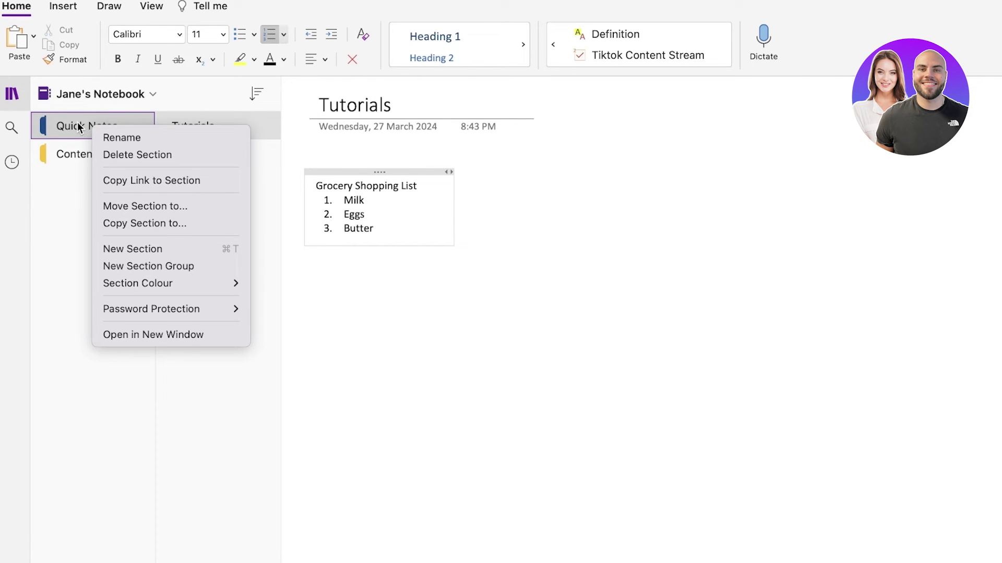
{"action": "mouse_move", "coordinate": [144, 309]}
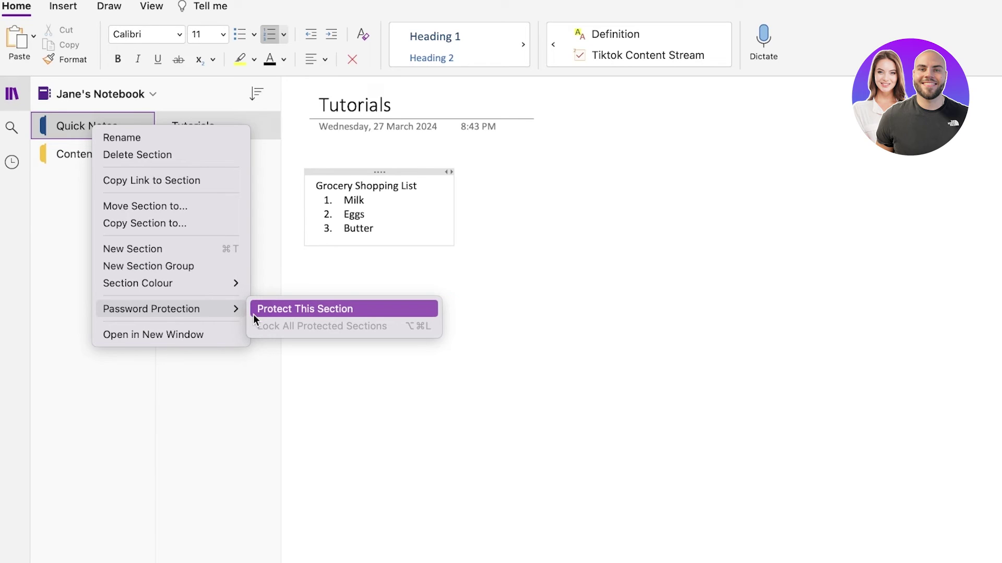
{"action": "left_click", "coordinate": [70, 99]}
{"action": "right_click", "coordinate": [72, 99]}
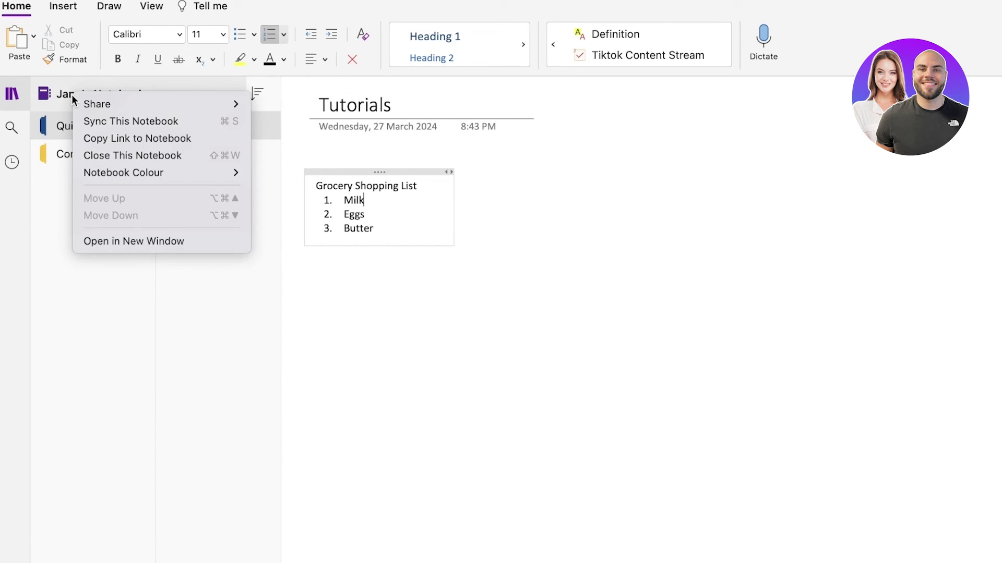
{"action": "left_click", "coordinate": [134, 88]}
{"action": "left_click", "coordinate": [5, 95]}
{"action": "left_click", "coordinate": [5, 94]}
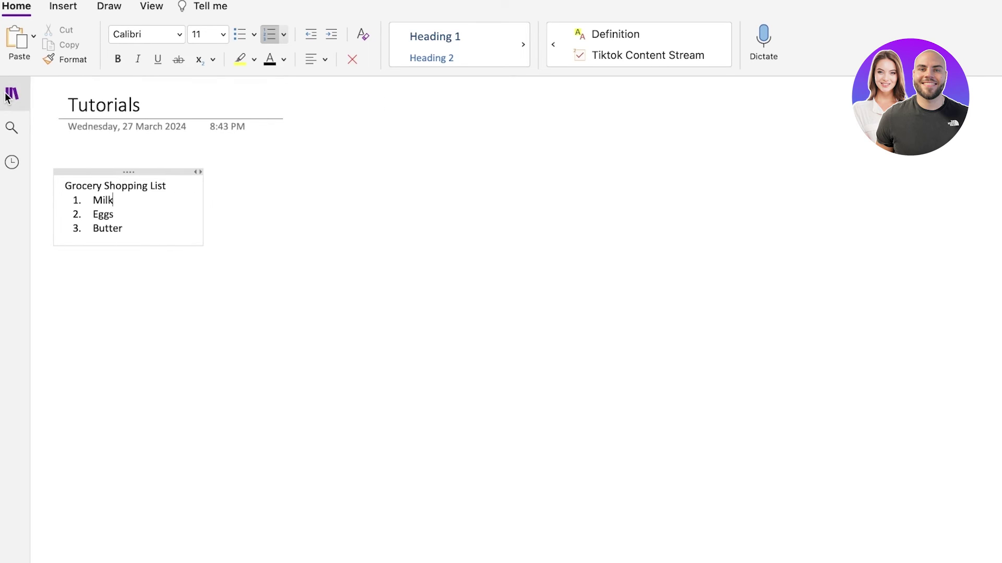
{"action": "left_click", "coordinate": [46, 0]}
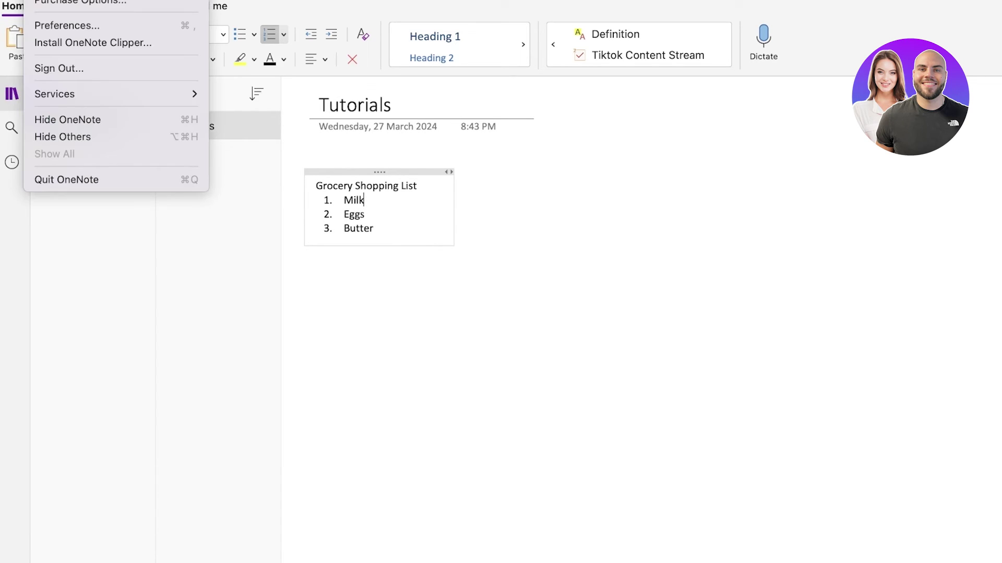
{"action": "left_click", "coordinate": [228, 0]}
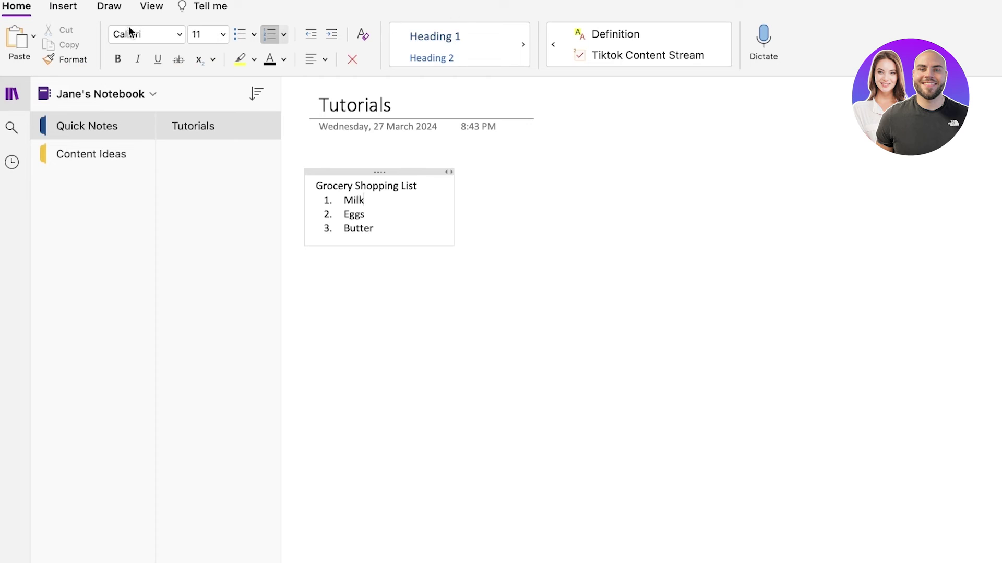
{"action": "double_click", "coordinate": [20, 8]}
{"action": "left_click", "coordinate": [21, 10]}
{"action": "left_click", "coordinate": [21, 10]}
View the recent notes, return to the notebook's sections and open the notebook in a new window.
{"action": "left_click", "coordinate": [11, 162]}
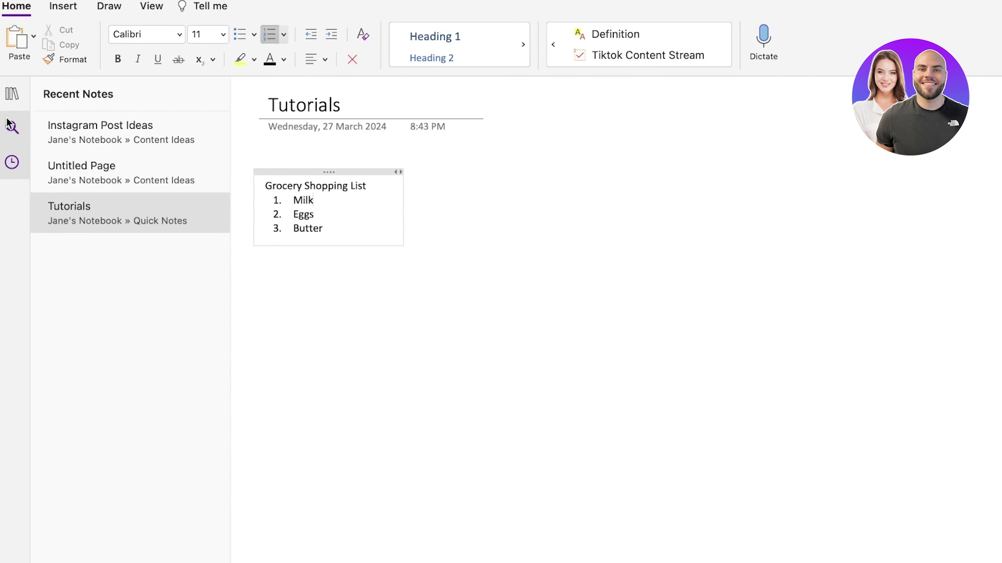
{"action": "left_click", "coordinate": [11, 94]}
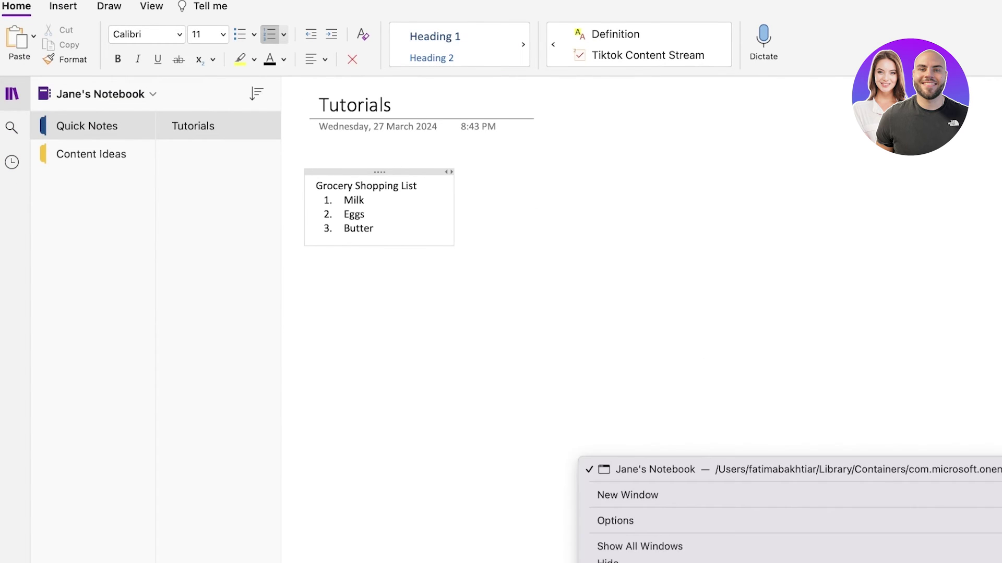
{"action": "left_click", "coordinate": [726, 496]}
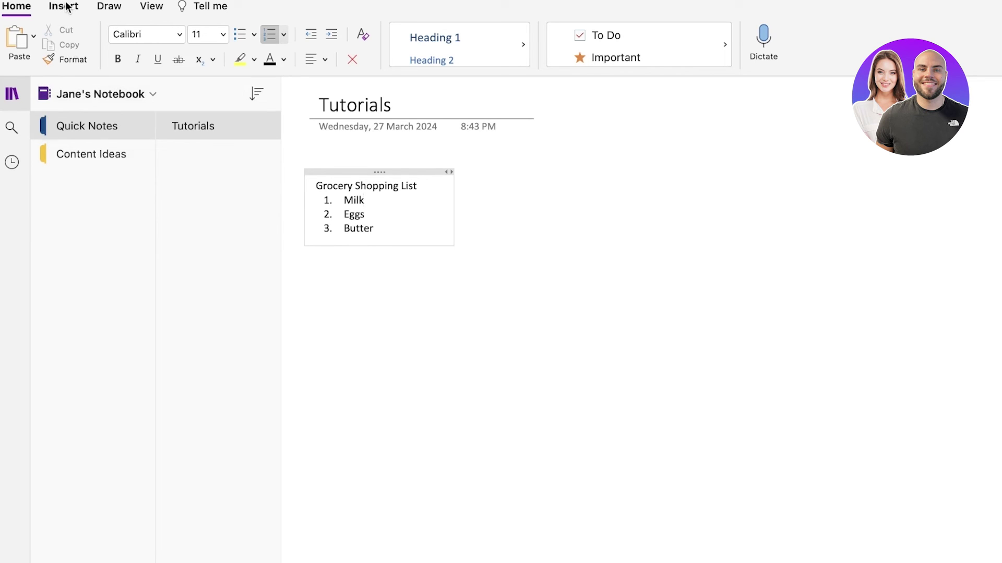
Close the currently open notebook and check the notebook list.
{"action": "right_click", "coordinate": [101, 93]}
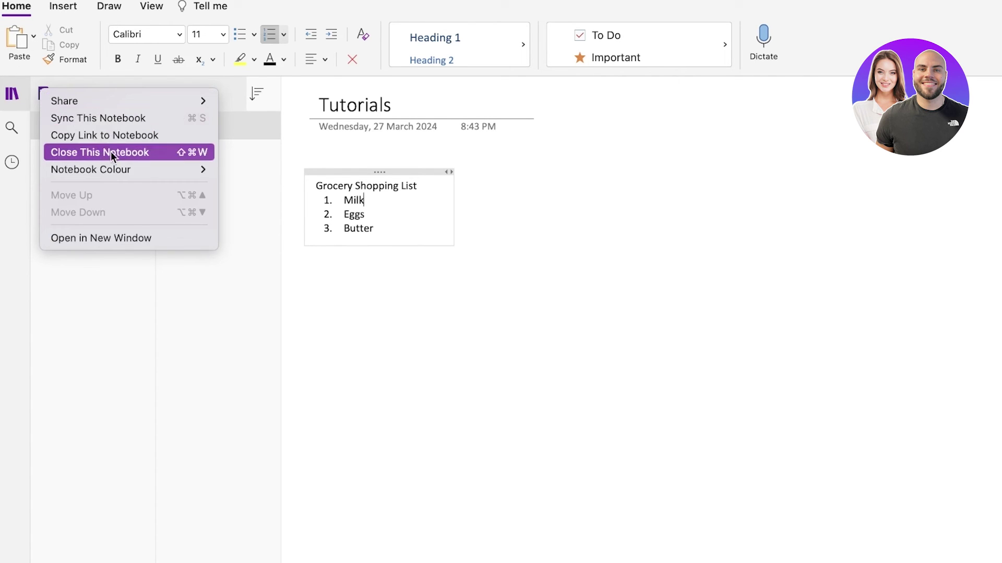
{"action": "left_click", "coordinate": [92, 153]}
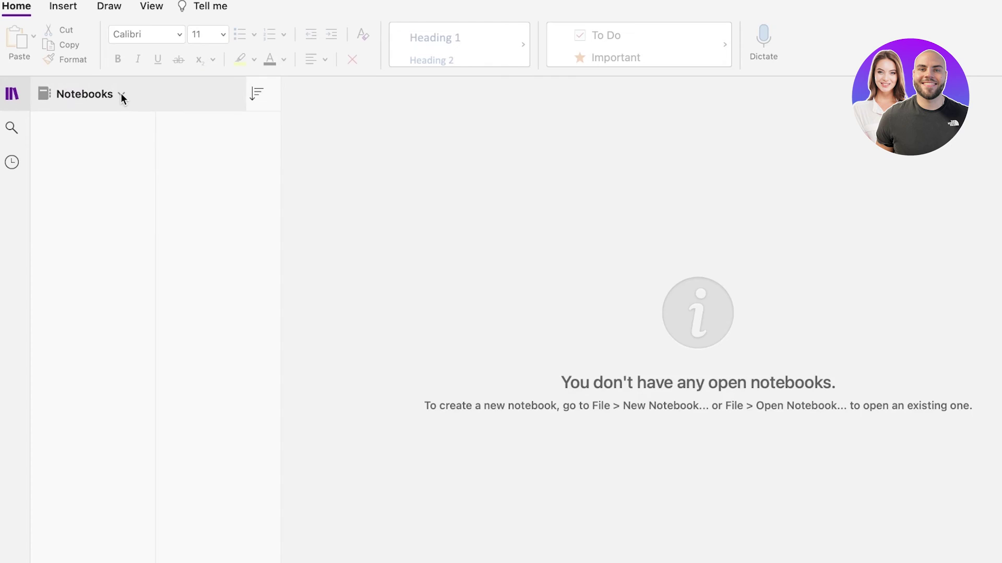
{"action": "left_click", "coordinate": [120, 94]}
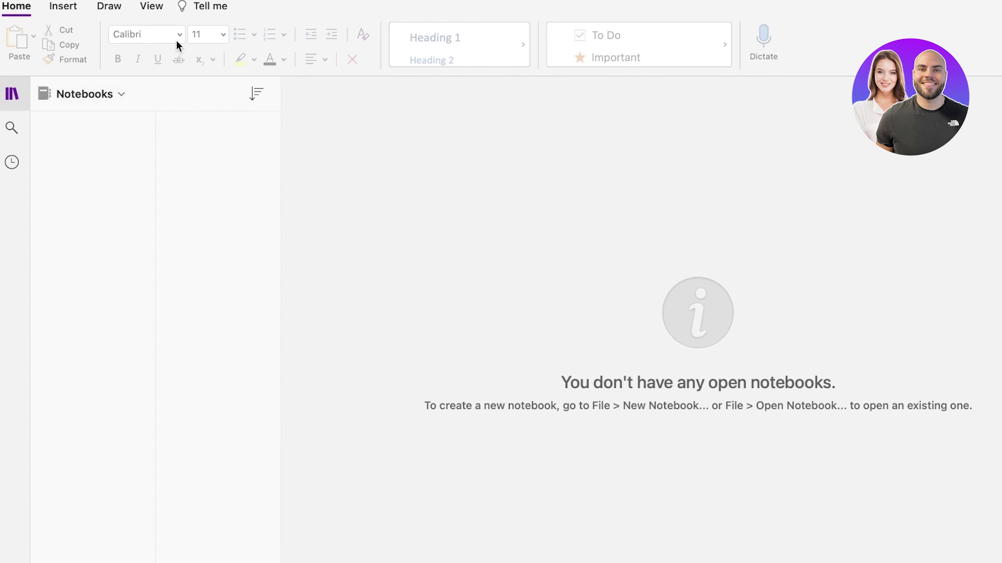
Create a new magenta notebook named "Youtube Content Mangement" stored in OneDrive - Personal.
{"action": "left_click", "coordinate": [95, 0]}
{"action": "left_click", "coordinate": [108, 36]}
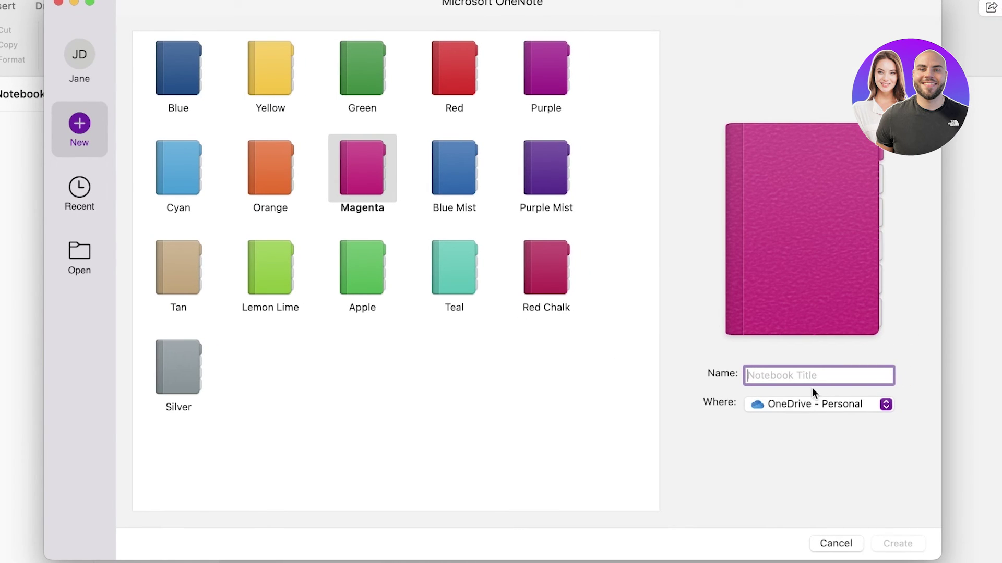
{"action": "type", "text": "Youtube Co"}
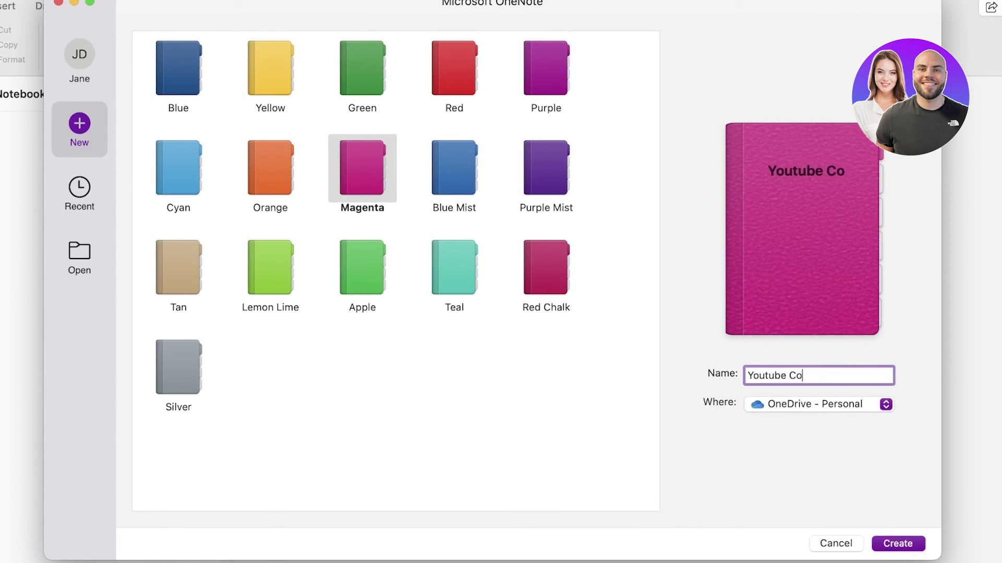
{"action": "type", "text": "ntent Mangem"}
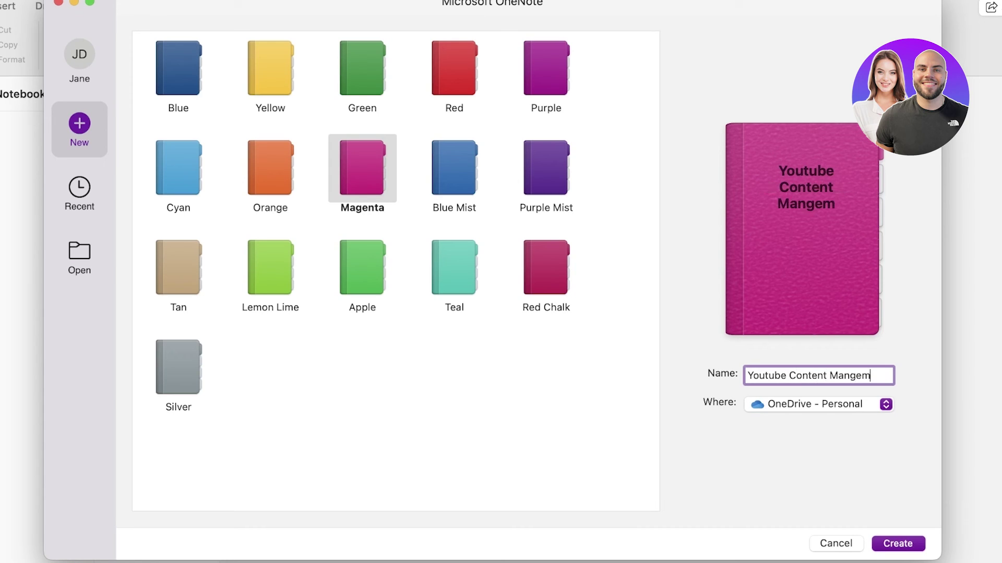
{"action": "type", "text": "ent"}
{"action": "key", "text": "Return"}
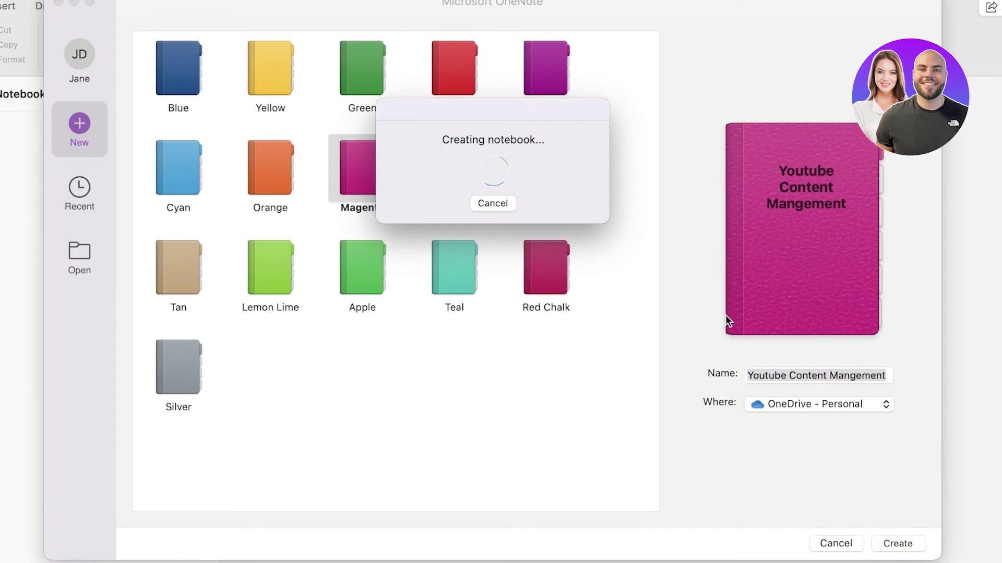